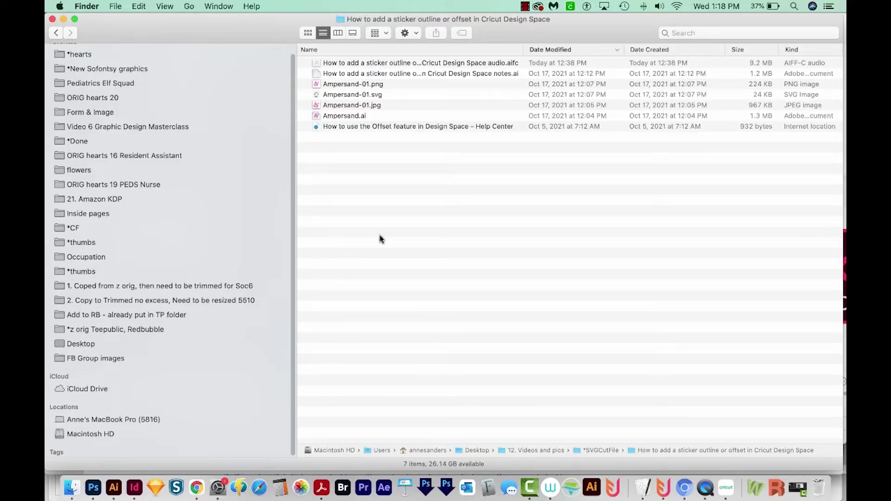
Step: Pick Ampersand-01.svg in Finder and check it with a quick preview
left_click(390, 98)
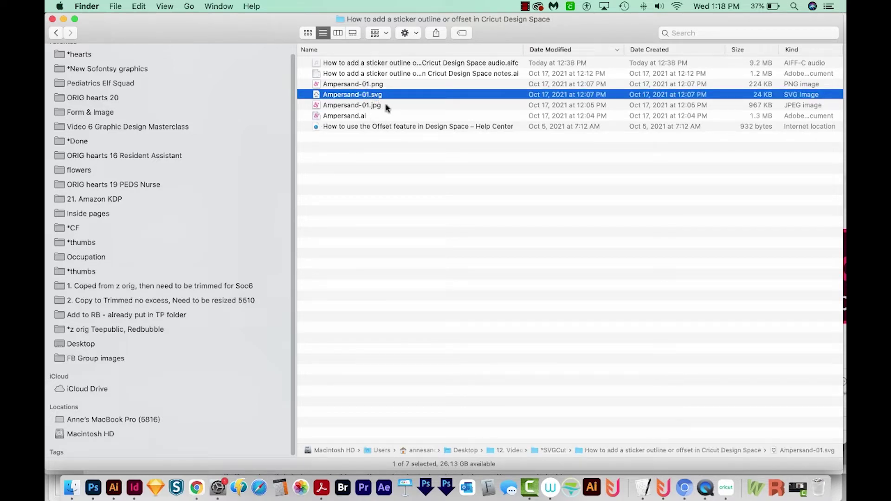
key("space")
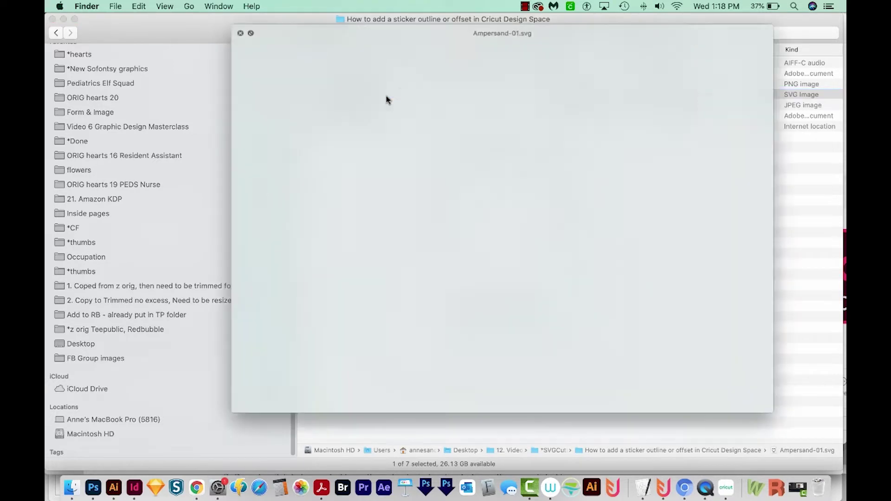
key("space")
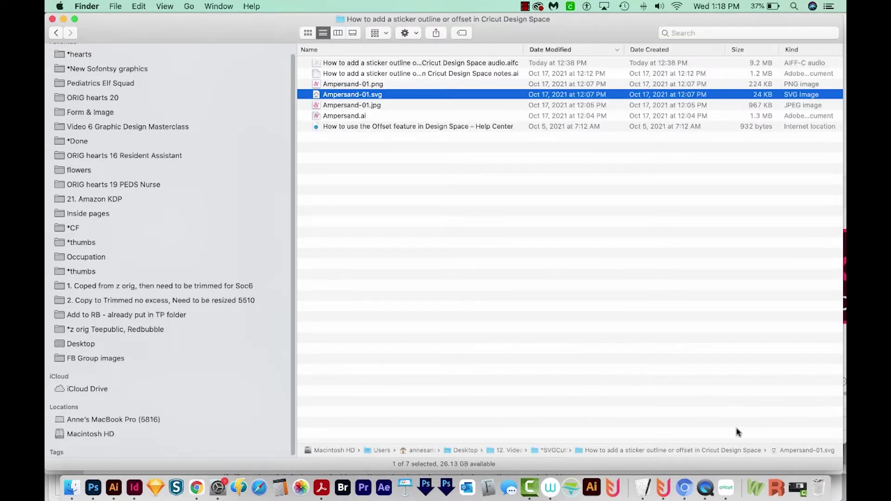
Step: Launch Cricut Design Space via Spotlight and start a new blank project
key("cmd+space")
type("cri")
key("Return")
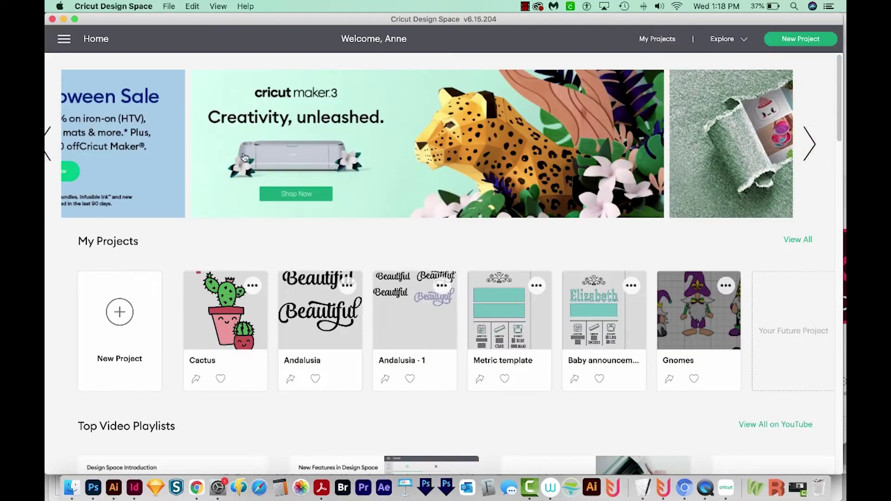
left_click(129, 321)
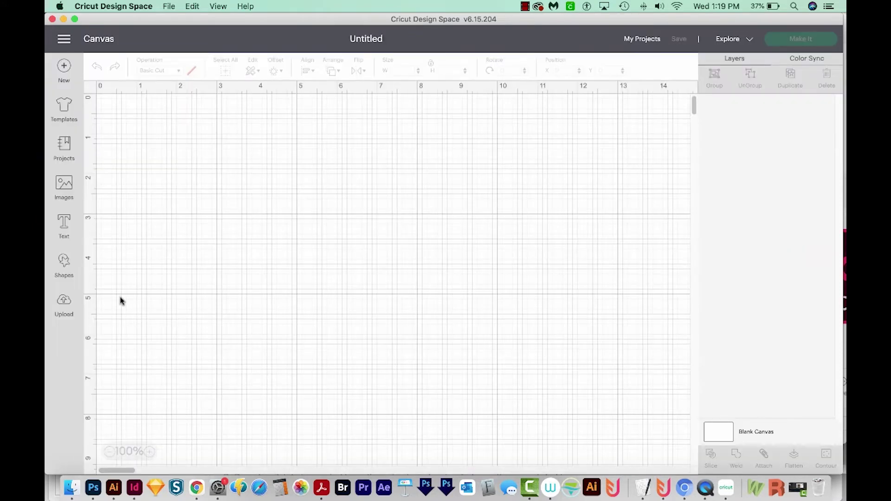
Step: Upload Ampersand-01.svg as a new image and add it to the canvas
left_click(65, 303)
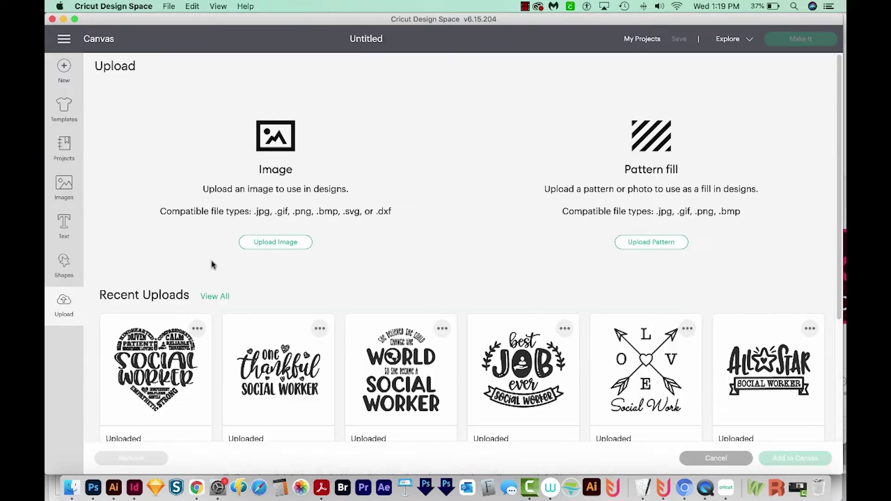
left_click(261, 243)
left_click(460, 255)
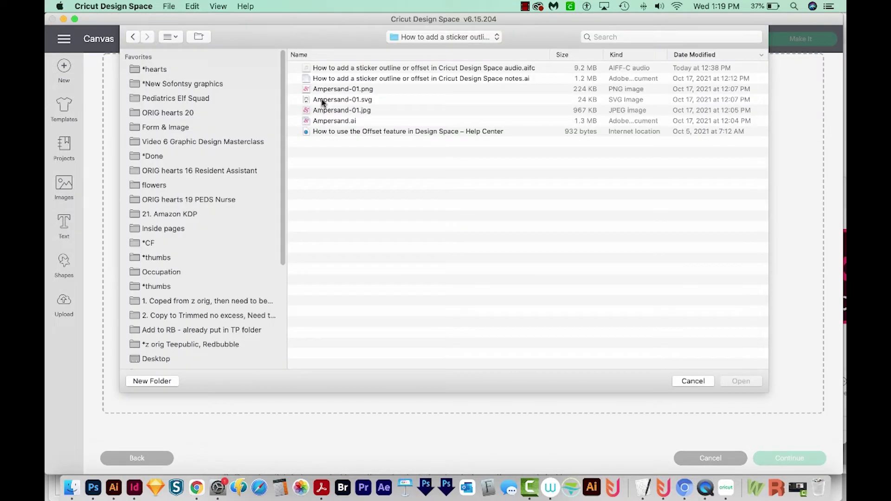
left_click(323, 100)
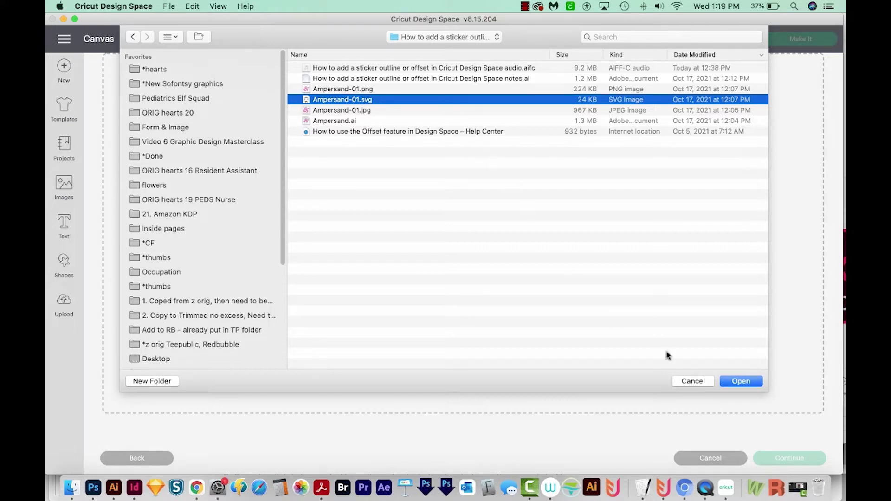
left_click(740, 381)
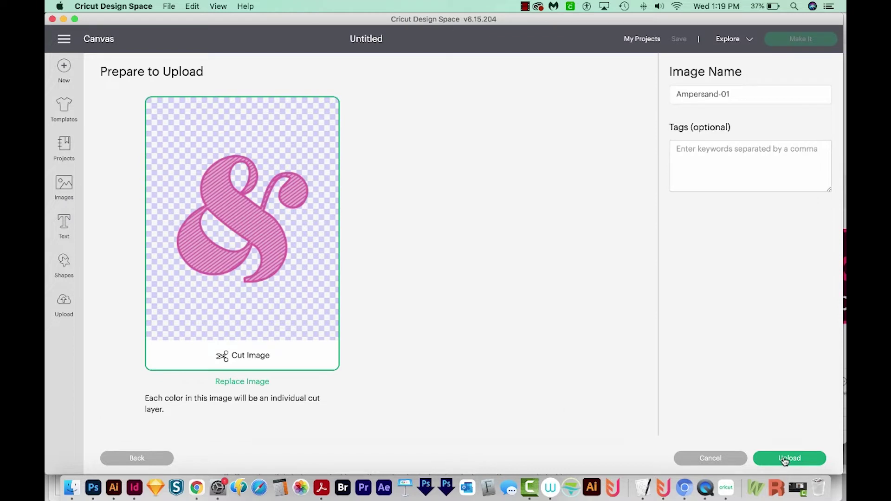
left_click(784, 459)
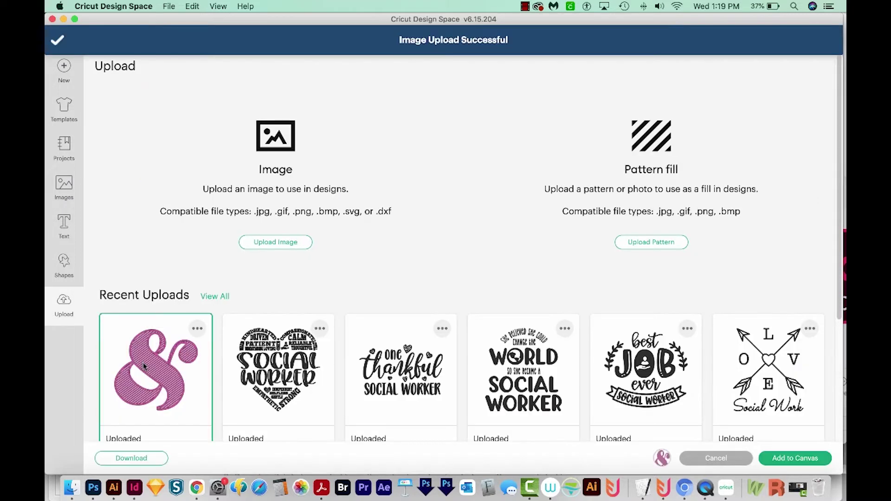
left_click(793, 459)
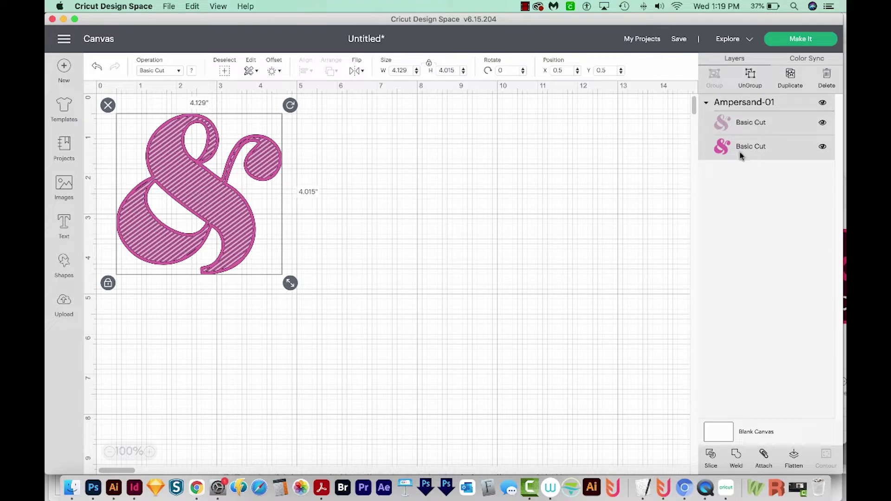
Step: Check each of the two Basic Cut layers, then select the whole ampersand group for offsetting
left_click(746, 125)
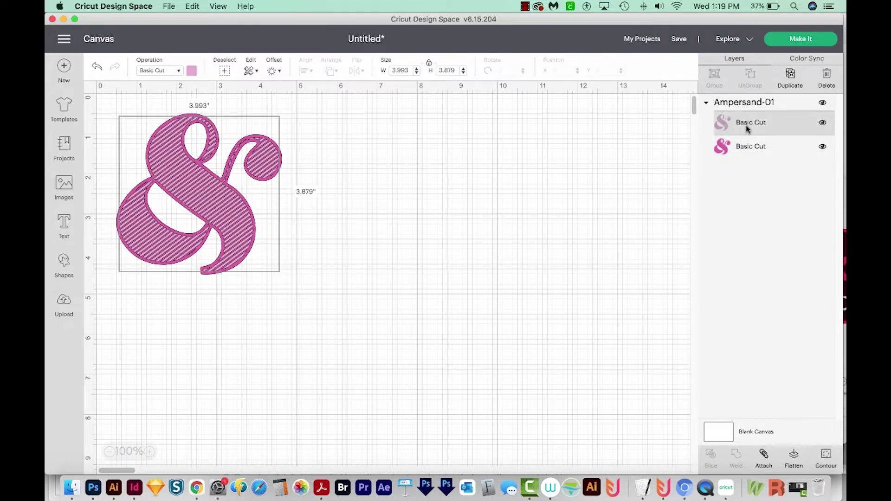
left_click(752, 147)
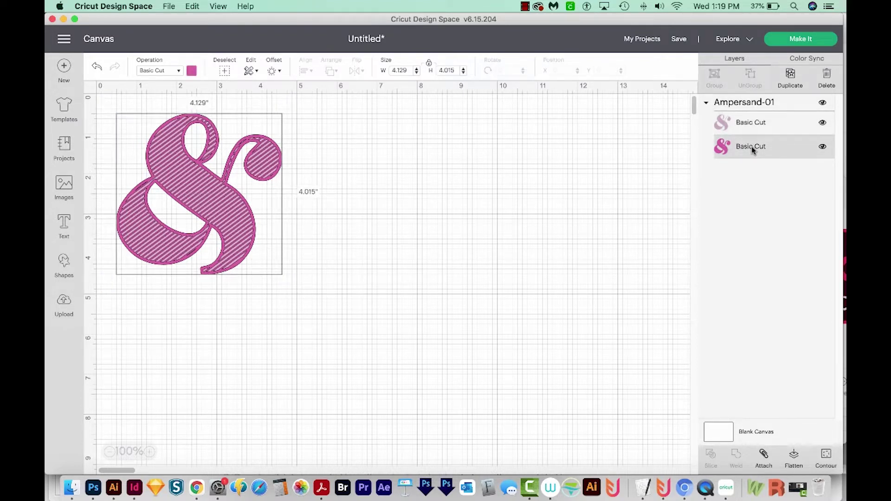
key("super+a")
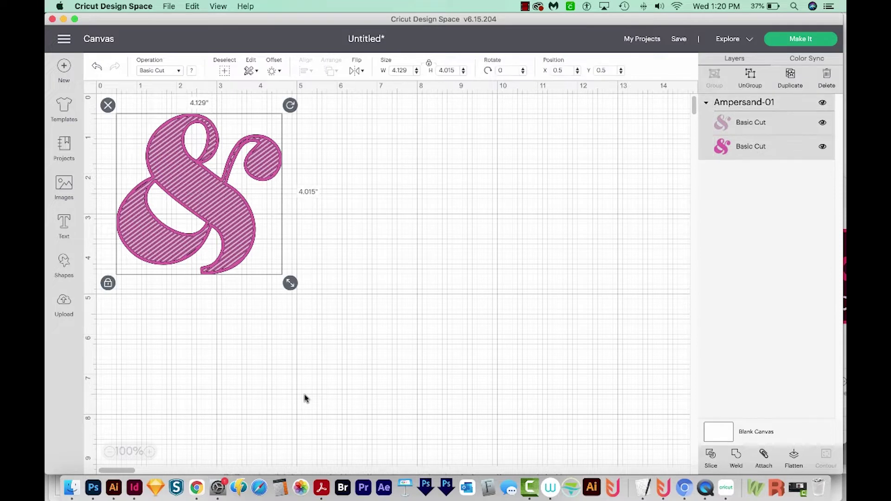
left_click(280, 74)
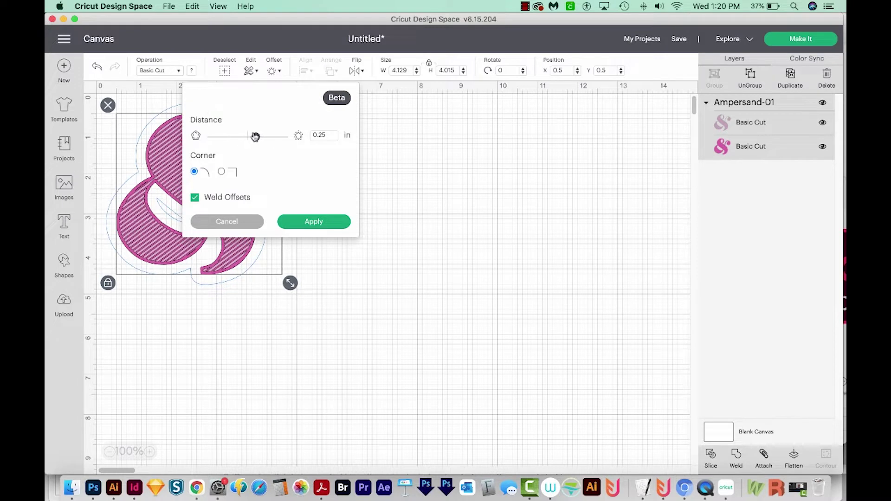
Step: Give the ampersand a welded 0.25 in offset with rounded corners and apply it
mouse_move(257, 140)
left_mouse_down()
mouse_move(269, 137)
mouse_move(237, 140)
mouse_move(260, 142)
left_mouse_up()
double_click(328, 135)
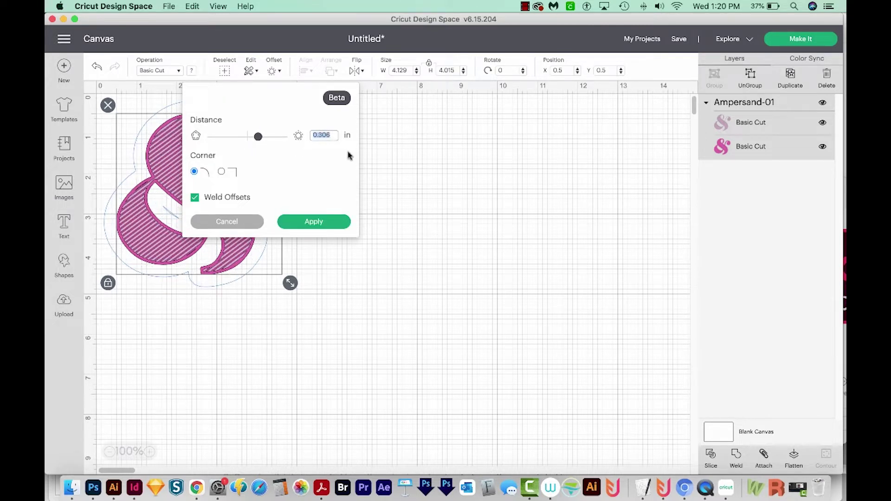
type(".25")
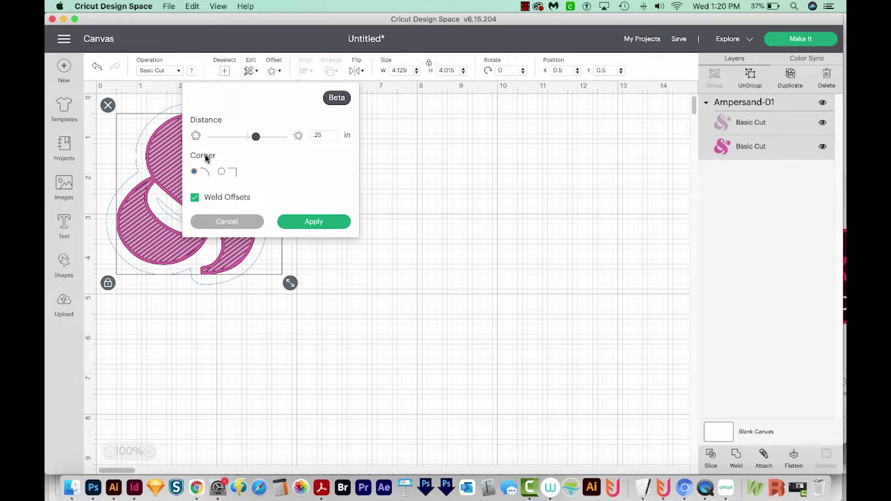
left_click(221, 172)
left_click(194, 171)
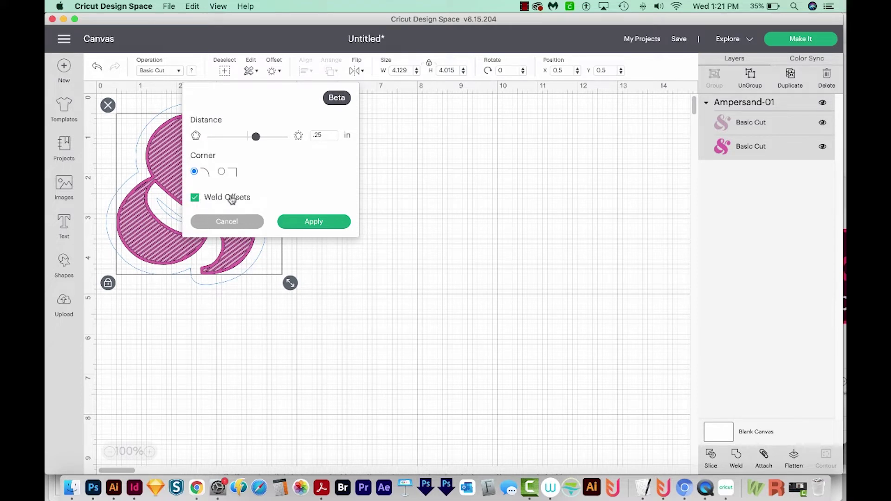
left_click(337, 223)
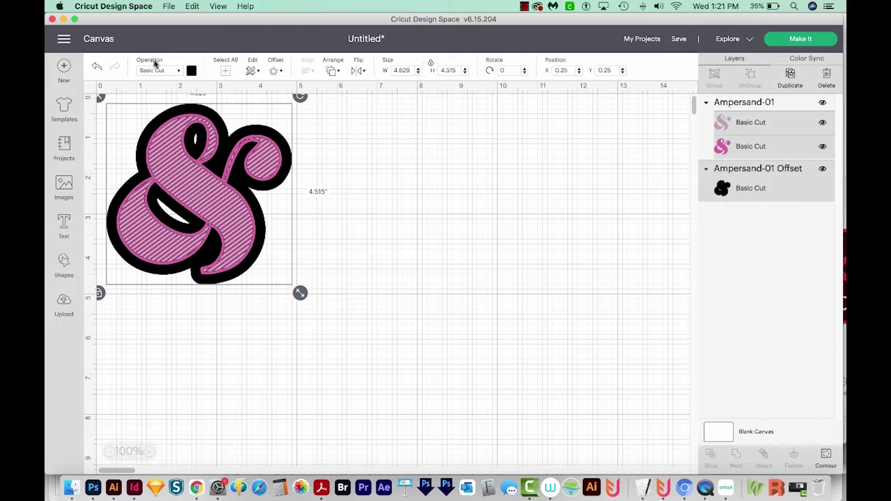
Step: Recolour the Ampersand-01 Offset layer white, then settle on black
left_click(192, 72)
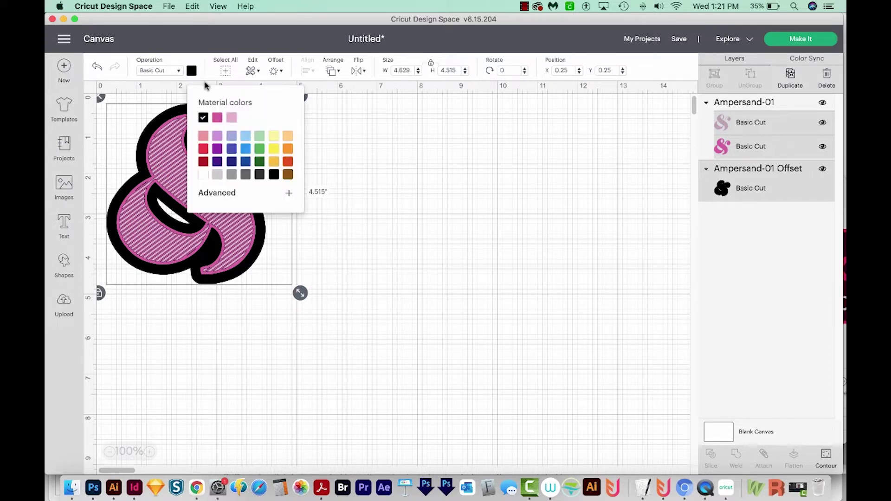
left_click(202, 175)
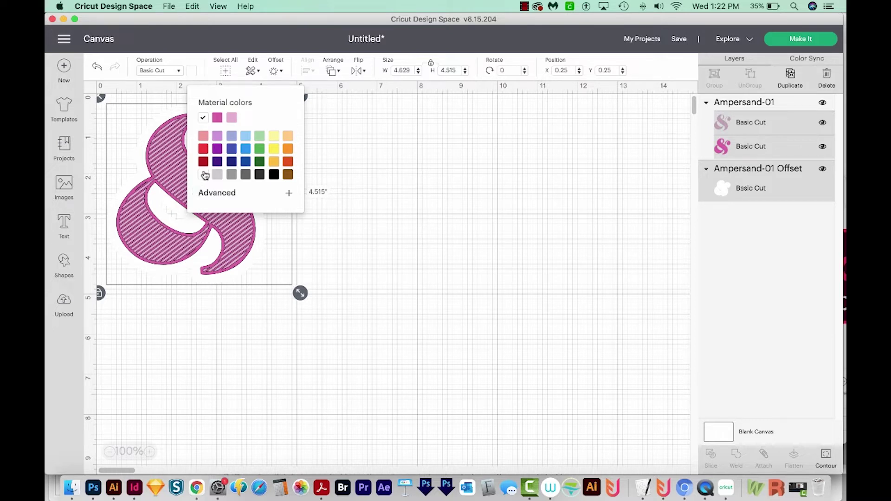
left_click(275, 175)
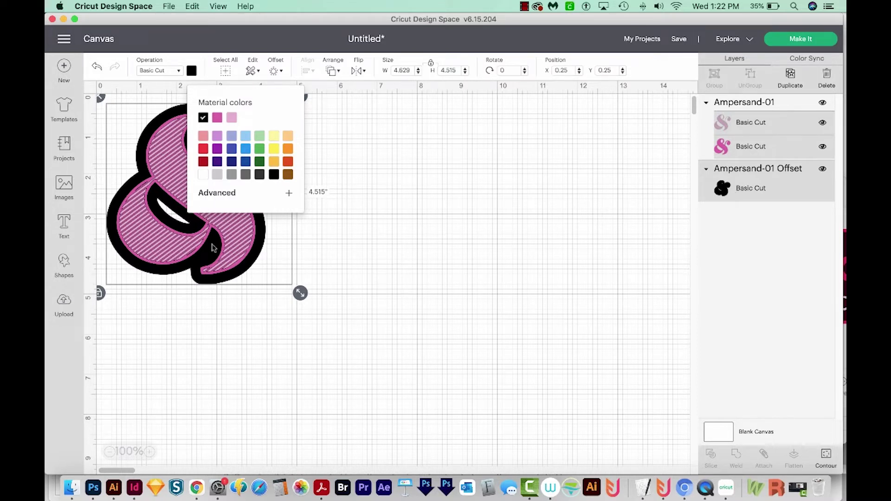
left_click(304, 297)
Step: Select the ampersand and its outline together, shift them, and move them back
left_click_drag(382, 319, 154, 185)
mouse_move(168, 224)
left_mouse_down()
mouse_move(199, 242)
mouse_move(180, 234)
left_mouse_up()
left_click(313, 290)
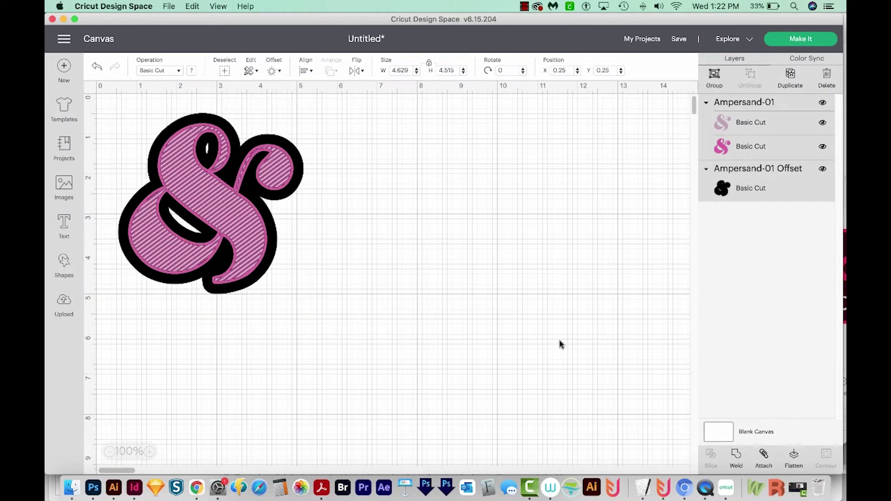
key("super+a")
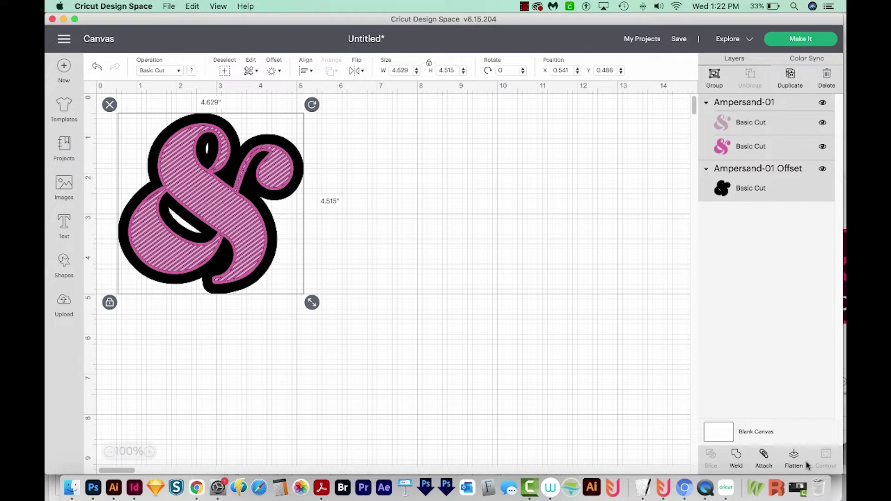
Step: Make the offset outline layer white
left_click(703, 197)
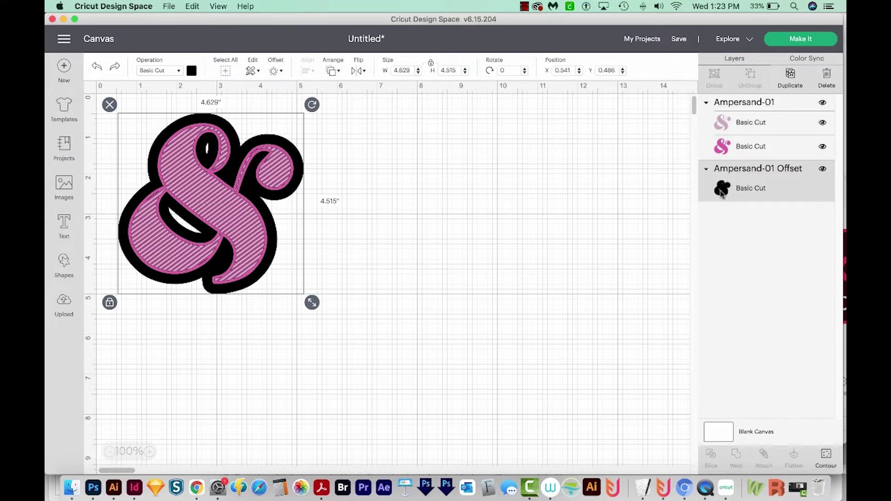
left_click(192, 72)
left_click(203, 176)
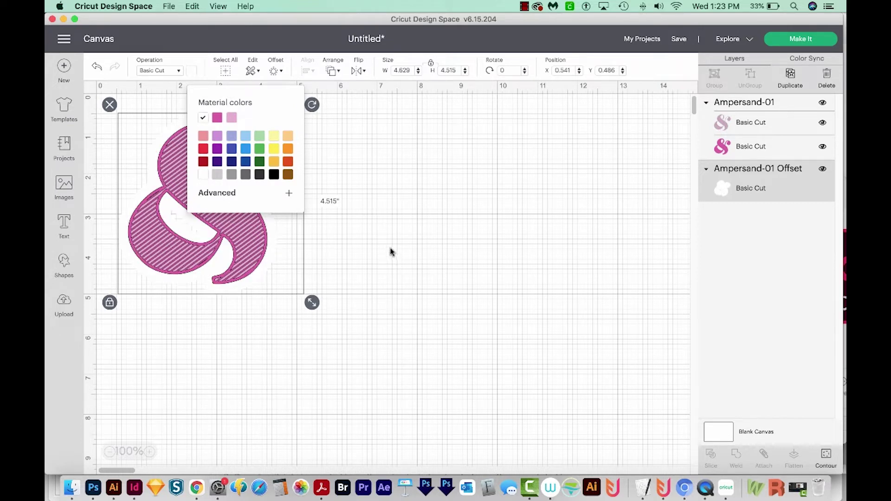
Step: Flatten all layers into one Print Then Cut layer, then delete it from the canvas
key("super+a")
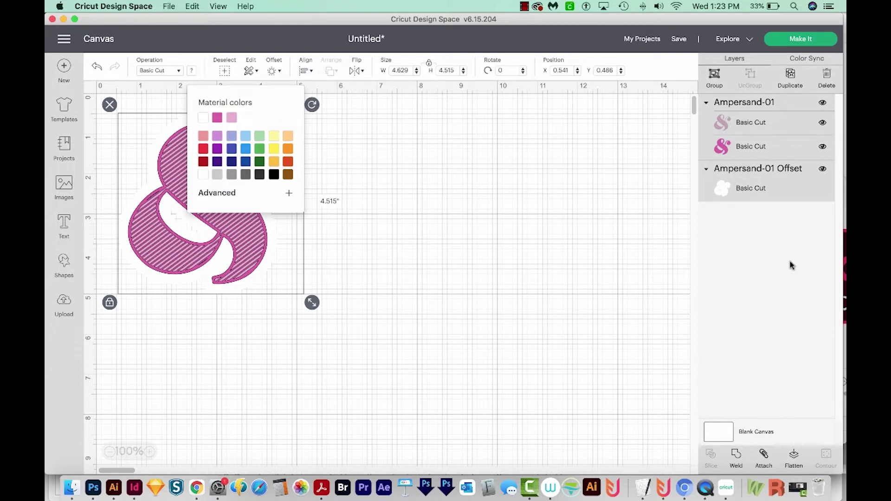
left_click(794, 458)
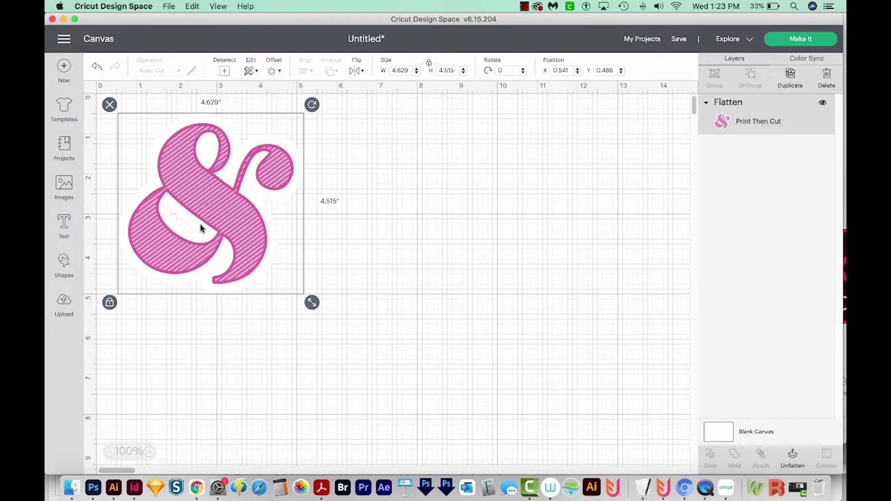
key("Delete")
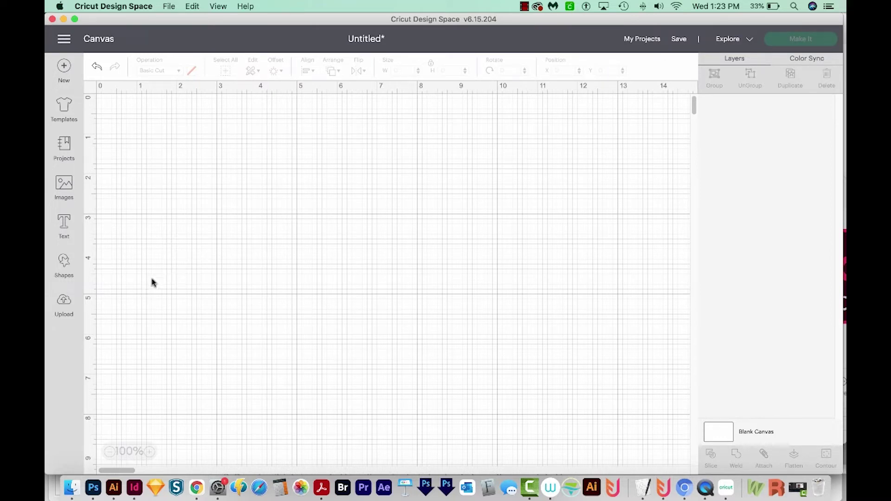
Step: Browse to Ampersand-01.png, preview it, and open it for upload
left_click(63, 304)
left_click(270, 243)
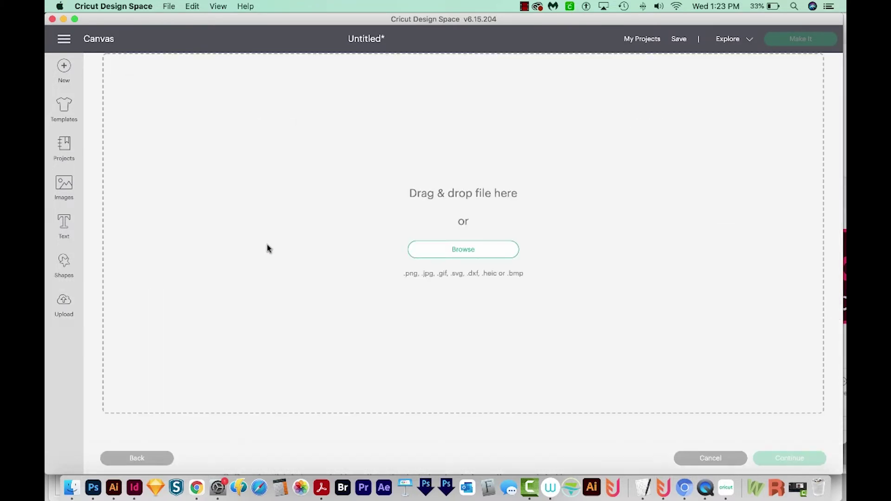
left_click(496, 258)
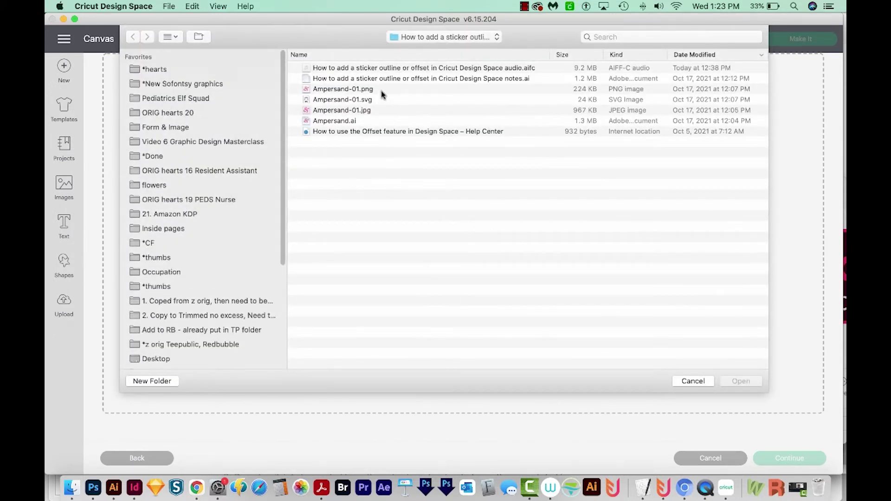
left_click(382, 90)
key("space")
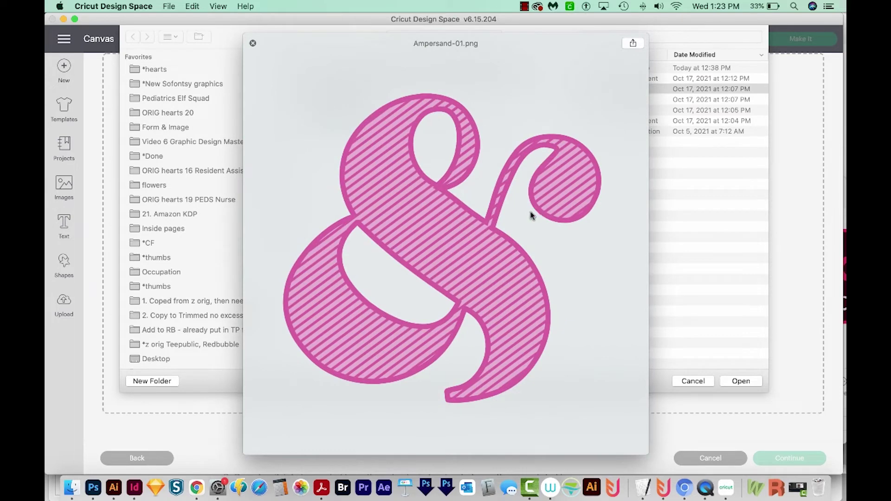
key("space")
key("space")
key("space")
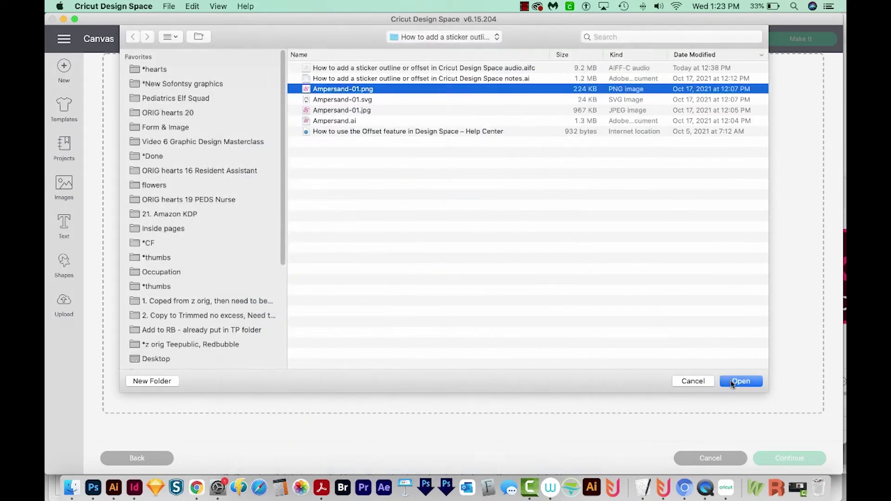
left_click(740, 382)
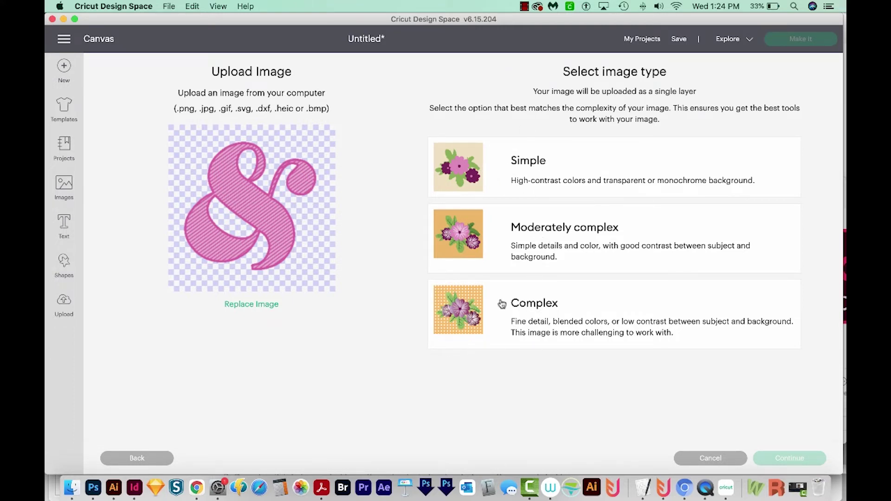
Step: Upload Ampersand-01.png as a Complex, Print Then Cut image and add it to the canvas
left_click(470, 322)
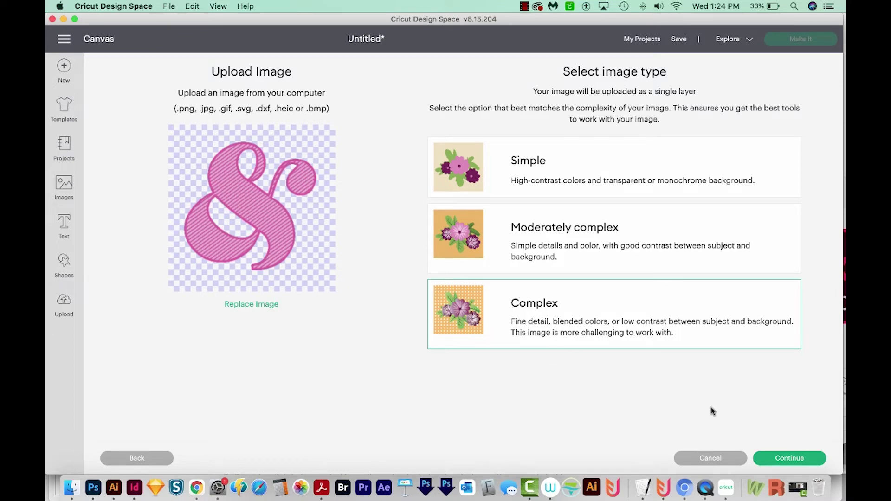
left_click(795, 461)
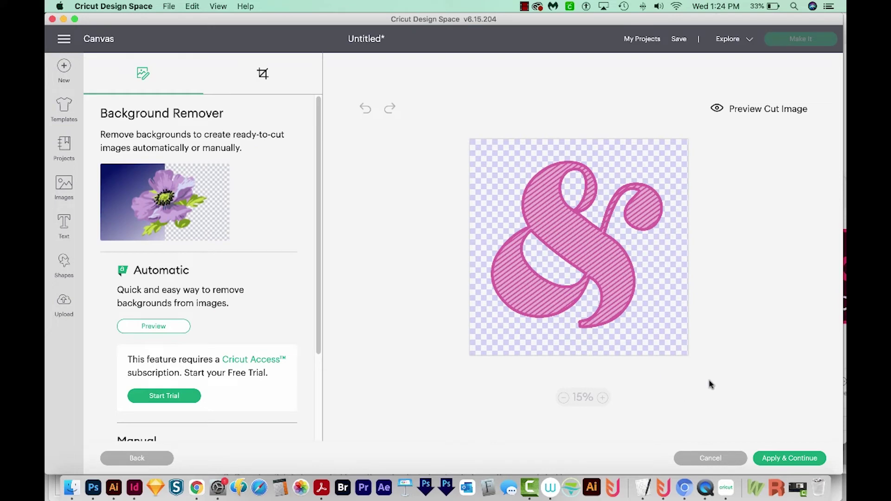
left_click(797, 462)
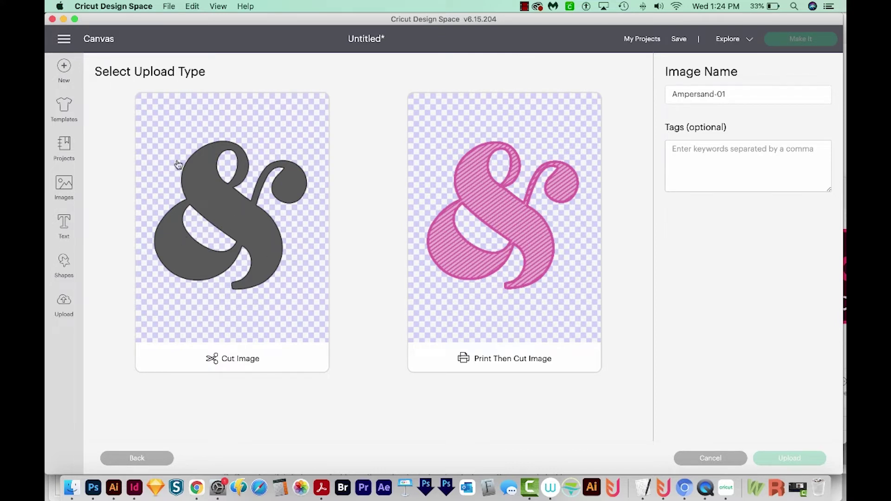
left_click(518, 230)
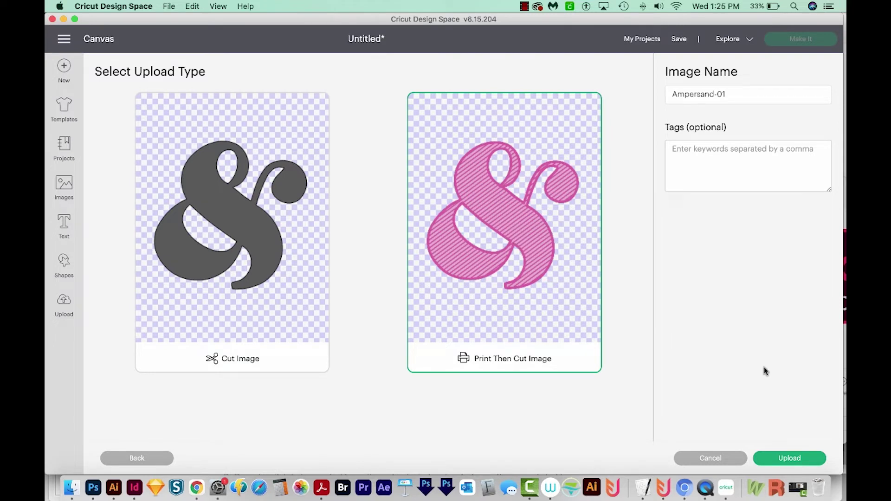
left_click(783, 459)
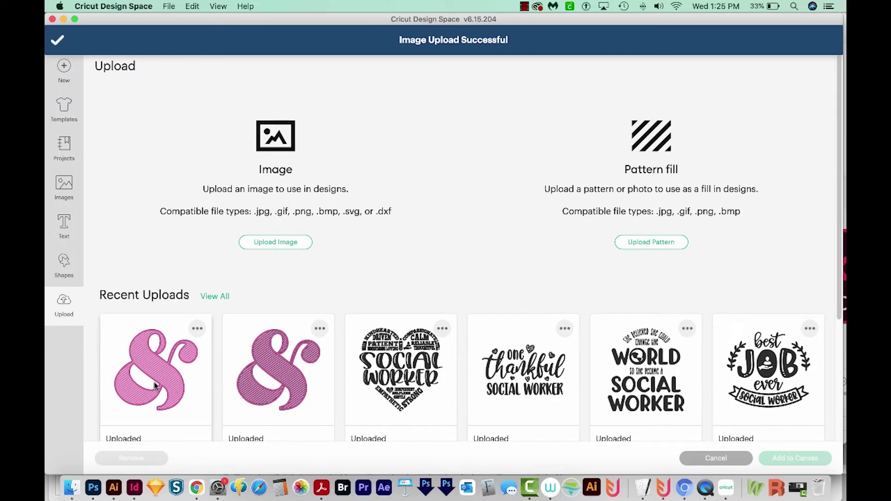
left_click(155, 385)
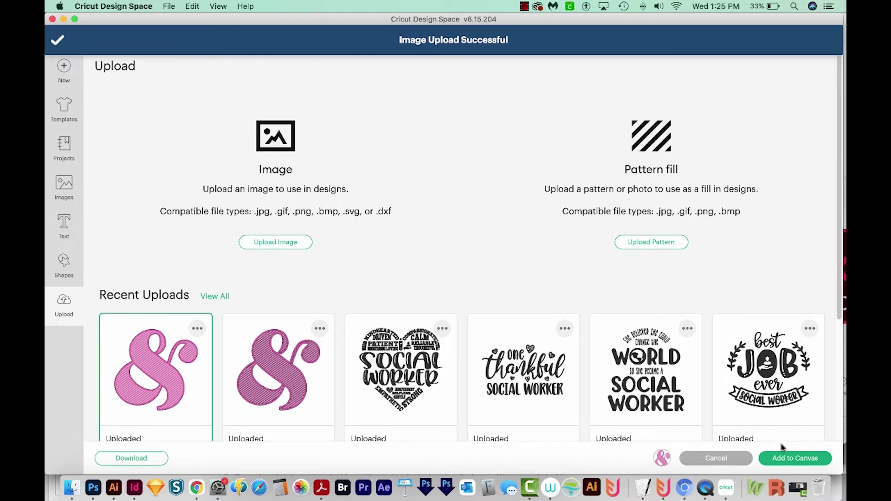
left_click(797, 459)
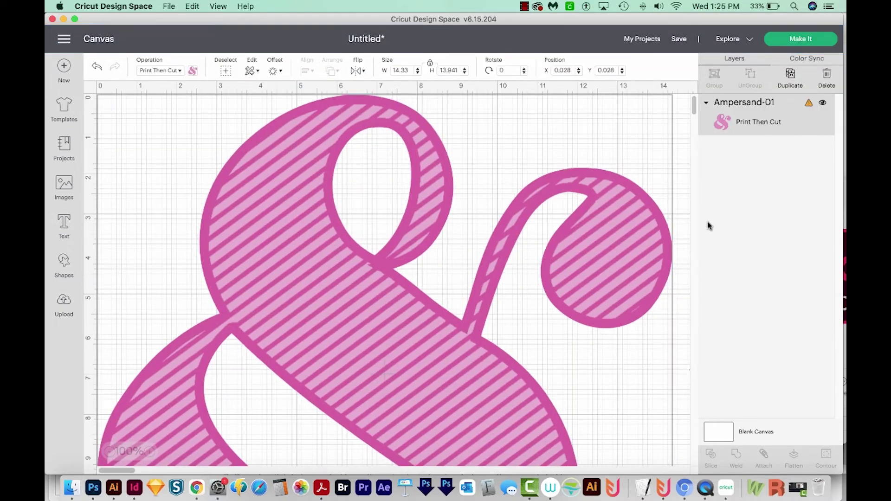
Step: Scale the ampersand down to 4.837 × 4.706 in and nudge it near the canvas top-left
left_click(695, 118)
scroll(693, 113, "down", 10)
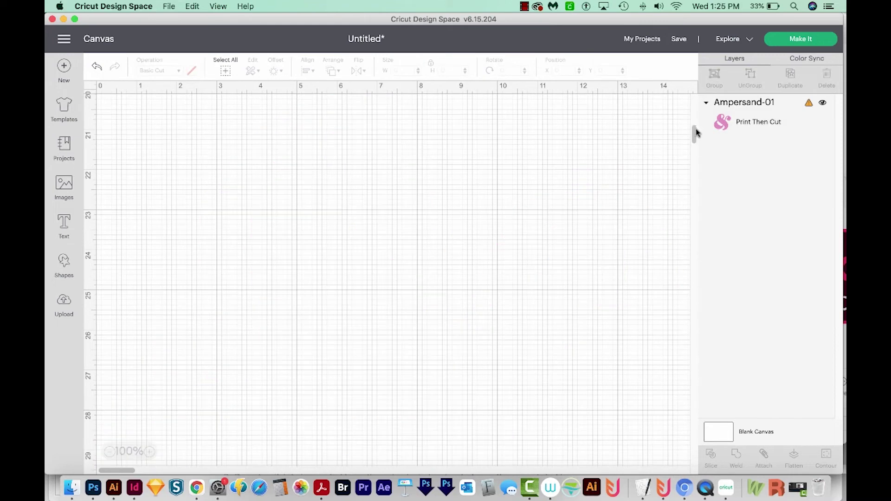
scroll(694, 134, "up", 3)
scroll(695, 120, "down", 1)
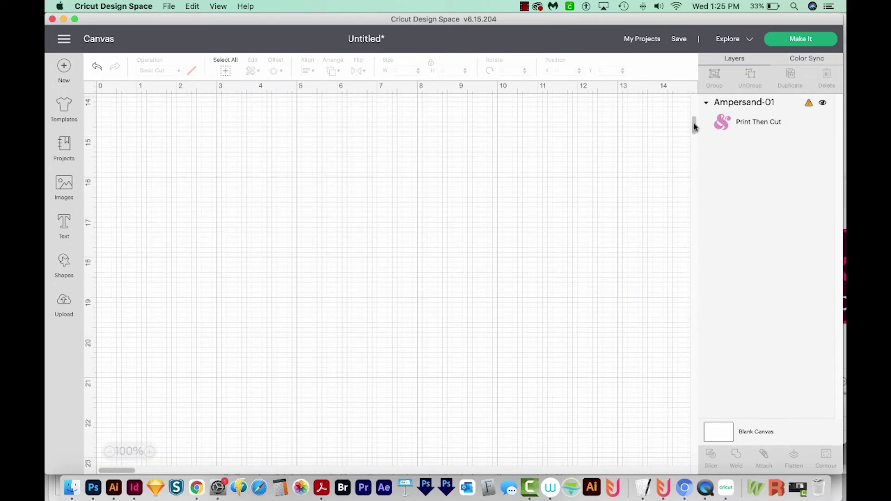
scroll(695, 115, "up", 1)
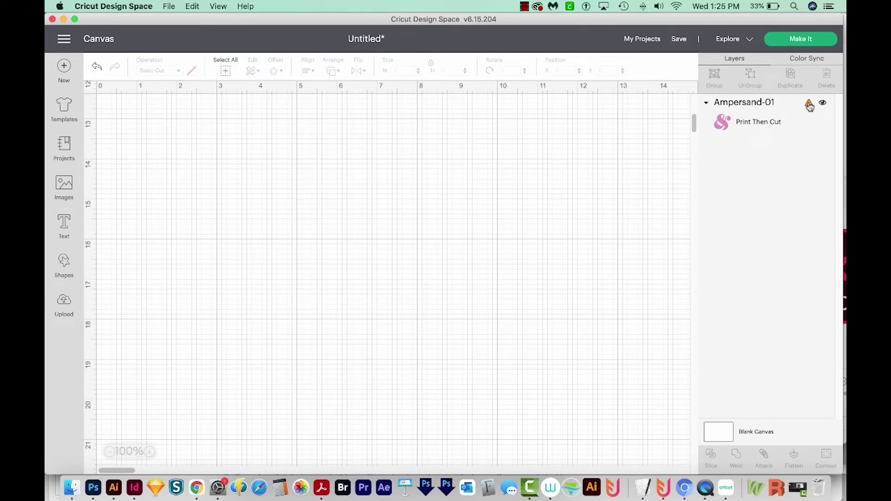
key("super+a")
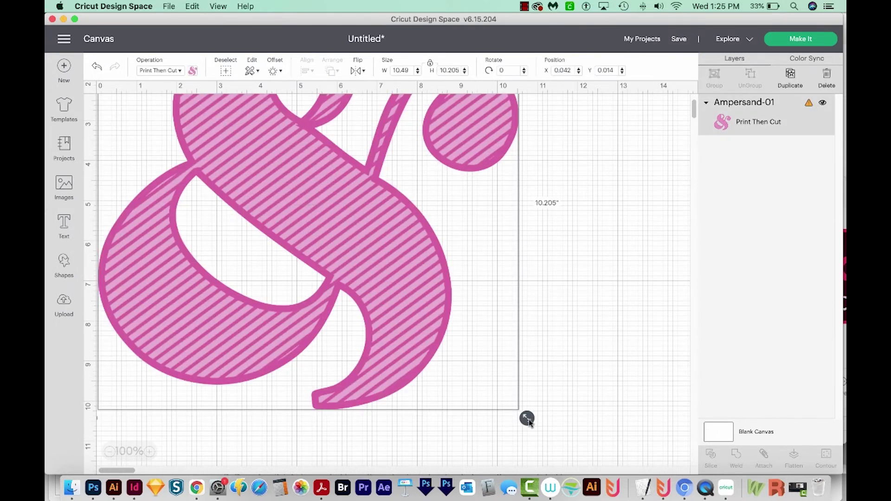
left_click_drag(526, 419, 303, 147)
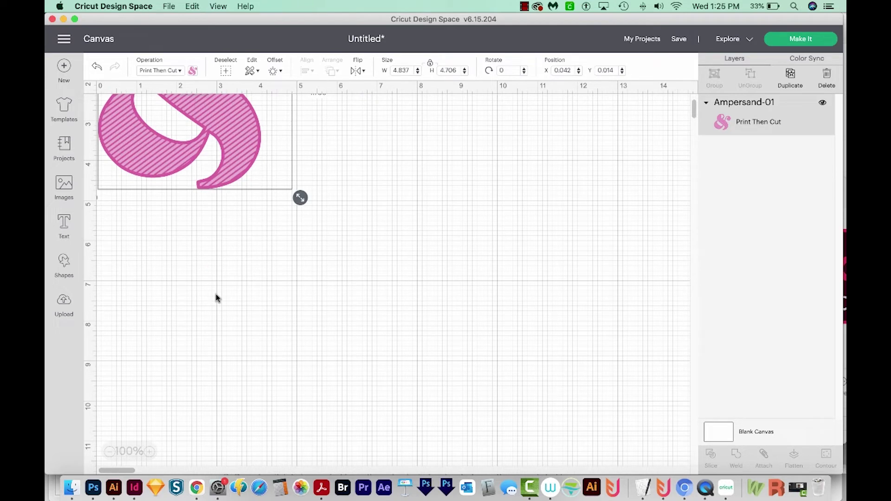
left_click_drag(232, 144, 260, 185)
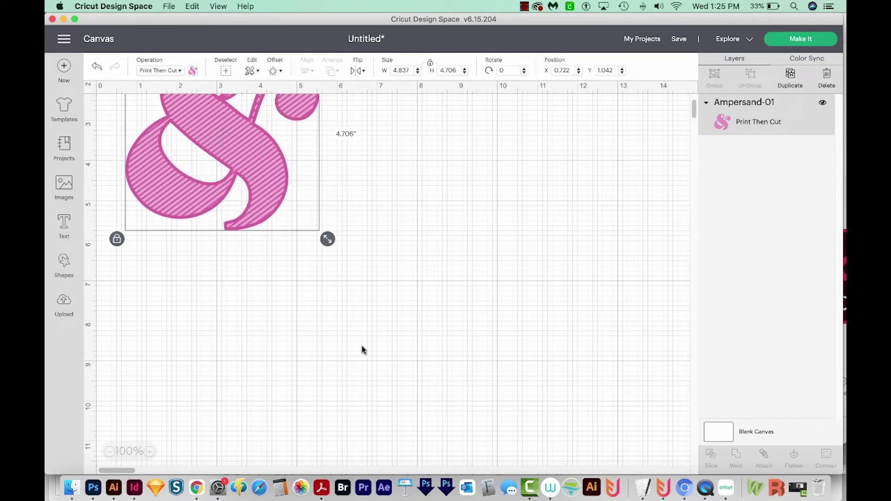
scroll(325, 318, "up", 4)
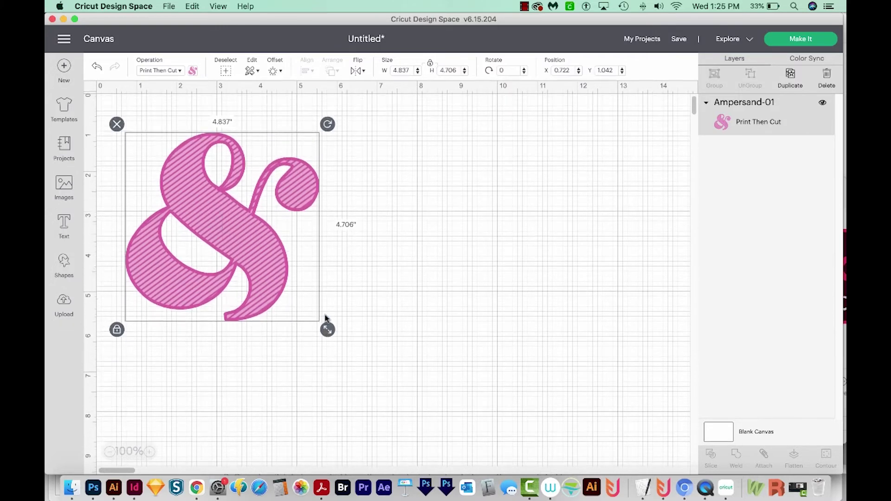
left_click_drag(210, 234, 222, 237)
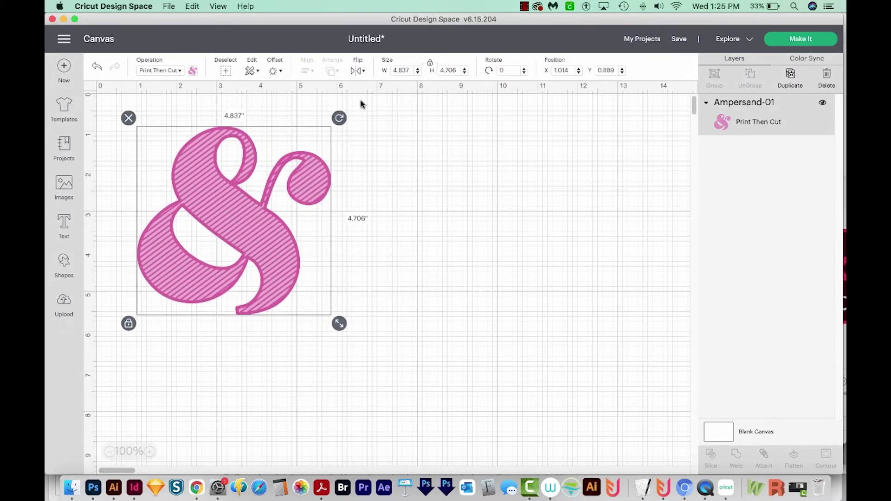
Step: Add a white 0.25 in rounded offset around the ampersand
left_click(277, 72)
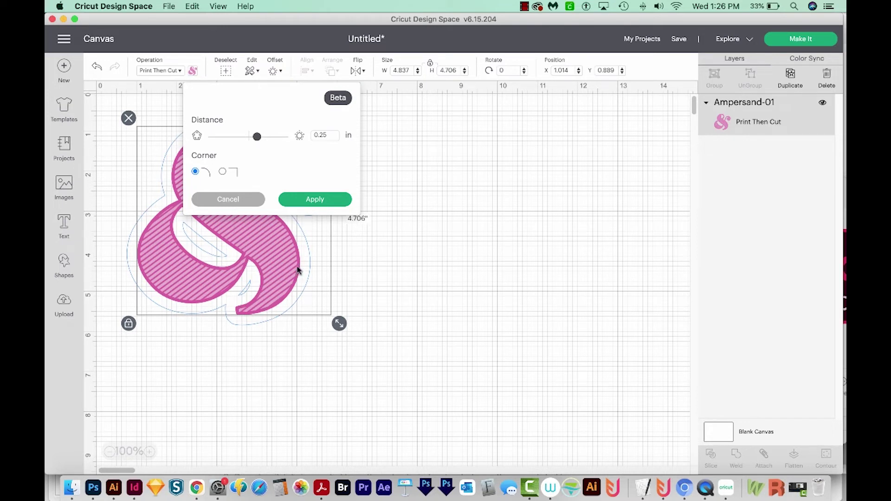
left_click(330, 201)
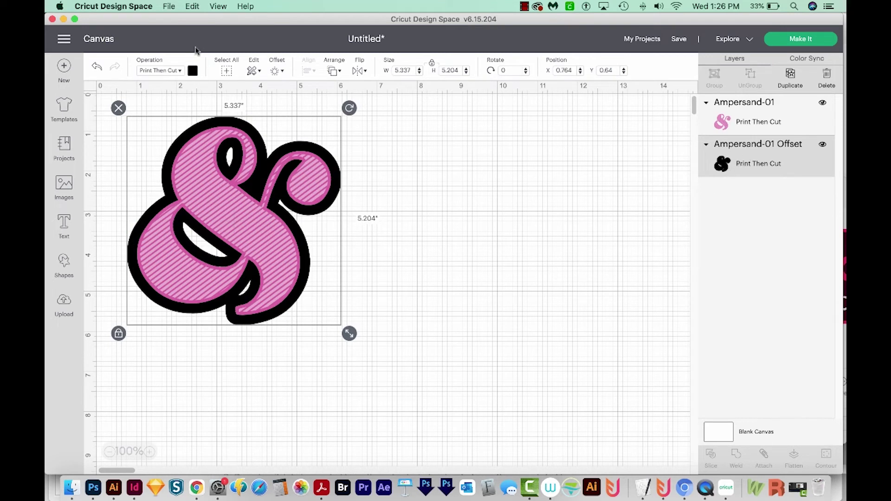
left_click(192, 70)
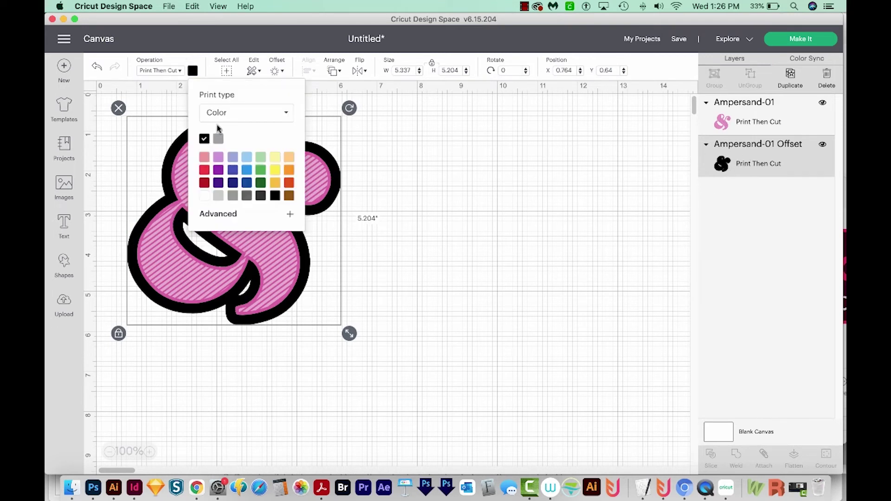
left_click(205, 198)
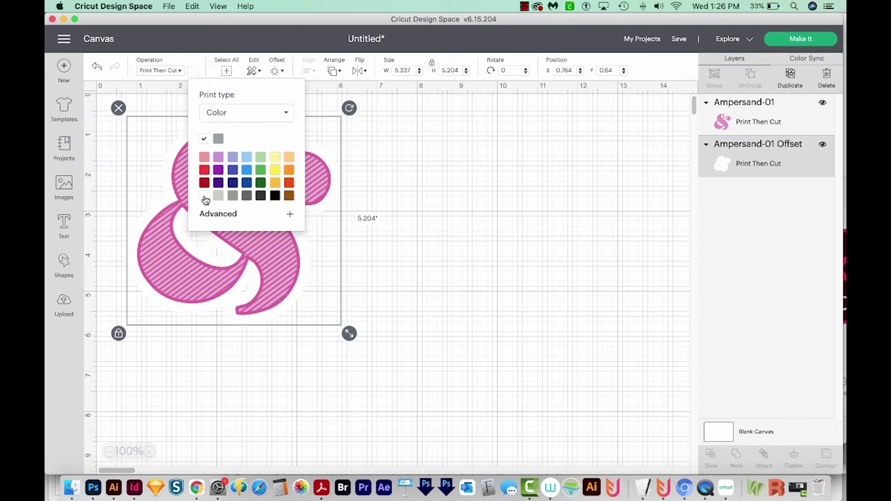
Step: Select the ampersand with its offset and flatten them into one Print Then Cut layer
left_click(771, 224)
left_click(766, 123, "shift")
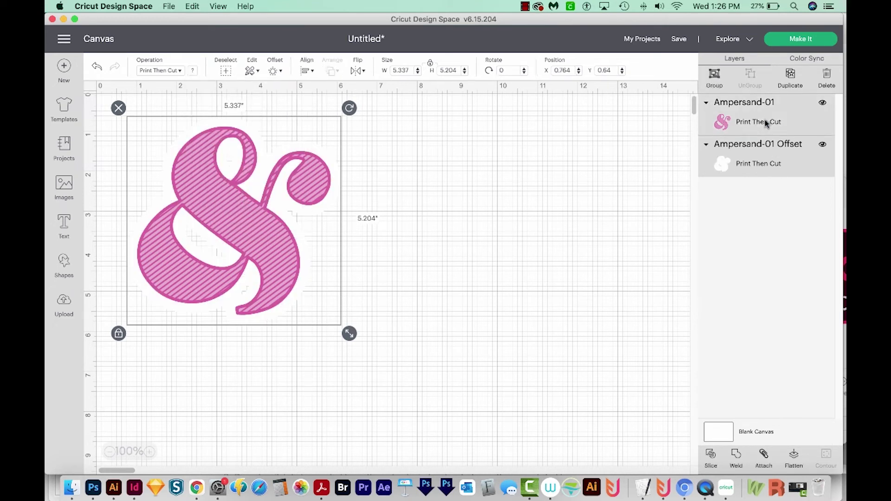
left_click(794, 458)
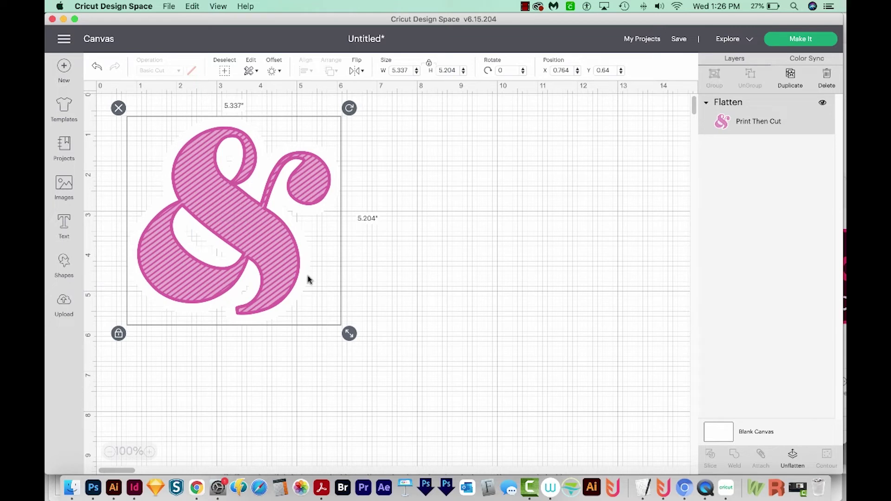
Step: Delete the flattened ampersand, then upload Ampersand-01.jpg as a Complex image for background removal
key("Delete")
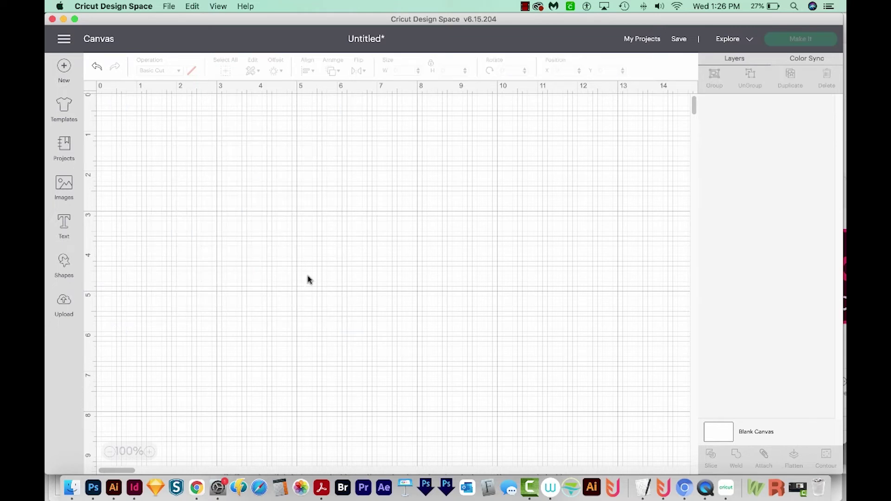
left_click(65, 304)
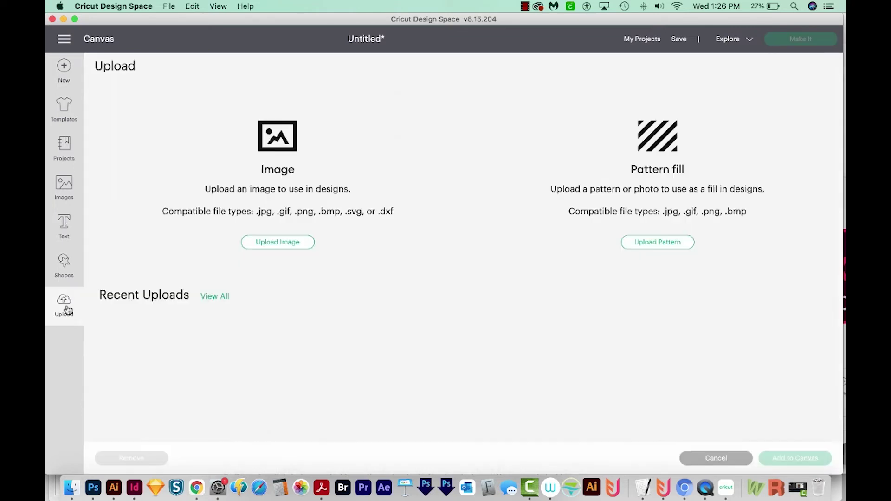
left_click(248, 244)
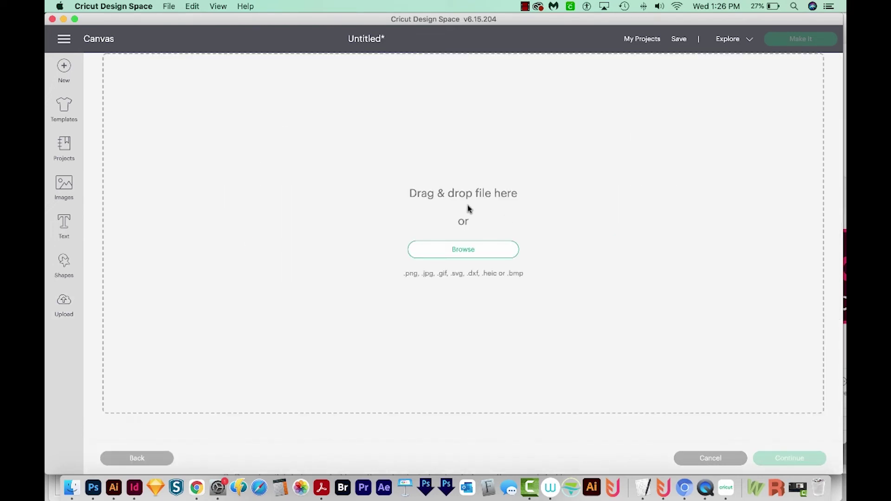
left_click(460, 256)
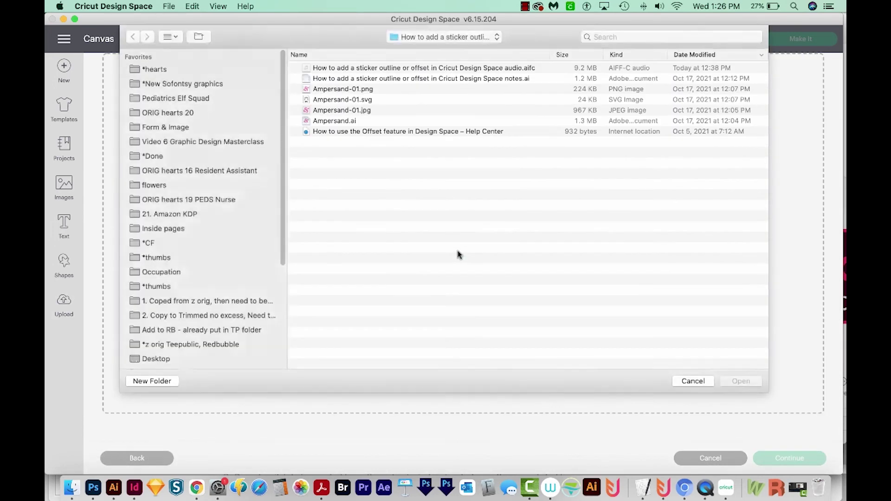
left_click(378, 111)
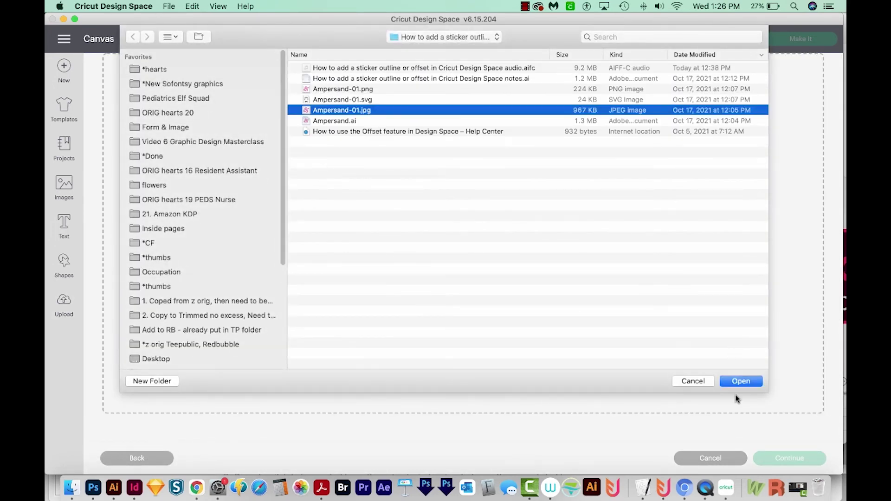
left_click(739, 383)
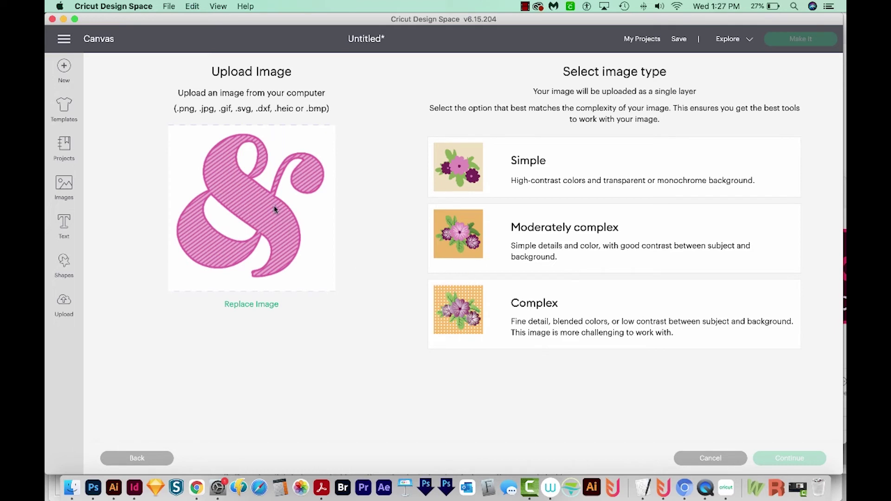
left_click(465, 324)
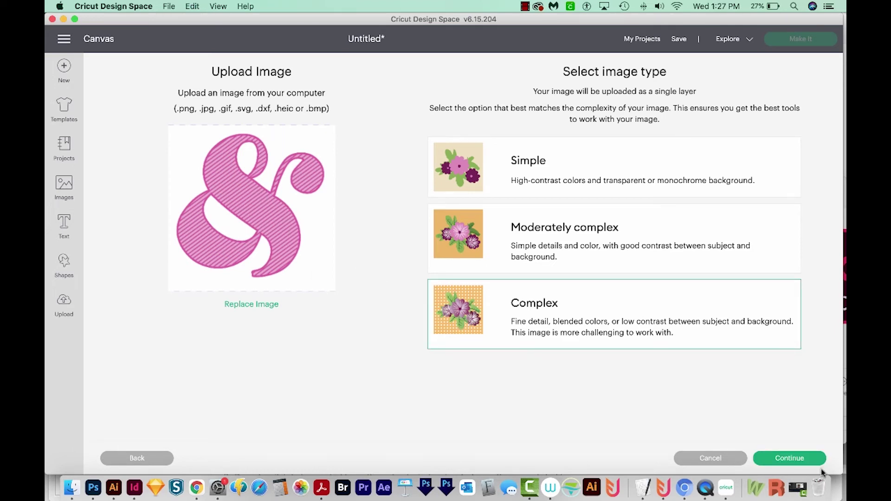
left_click(786, 461)
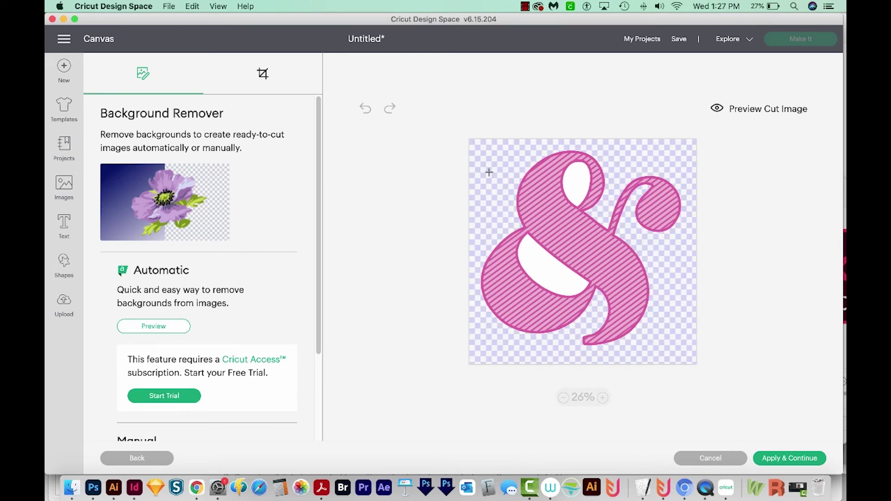
Step: Erase the ampersand's lower and upper white counters with the Background Remover, then apply
left_click(541, 265)
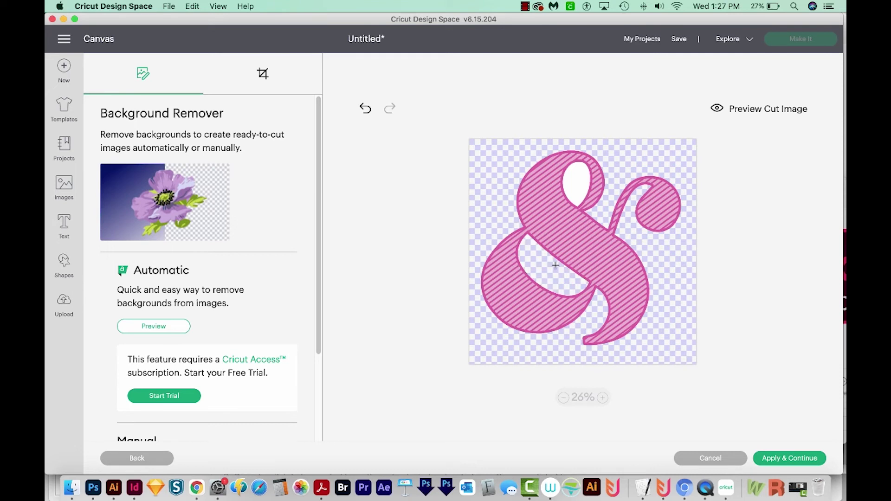
left_click(575, 179)
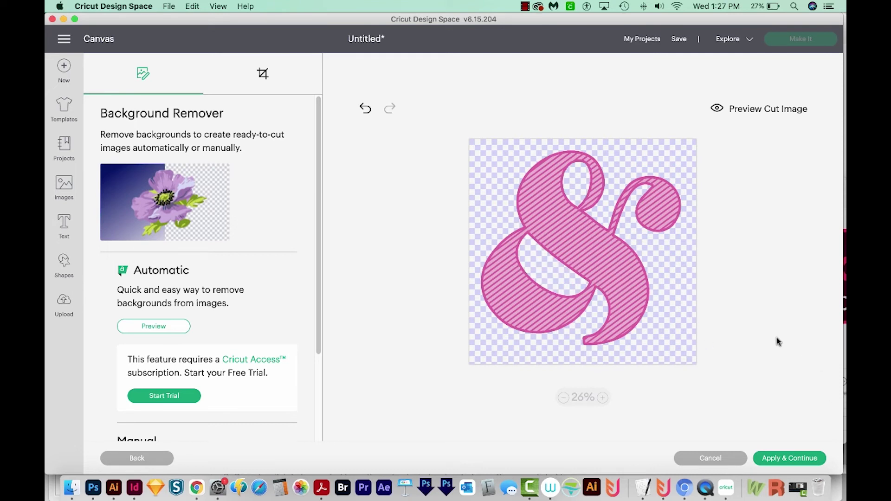
left_click(784, 464)
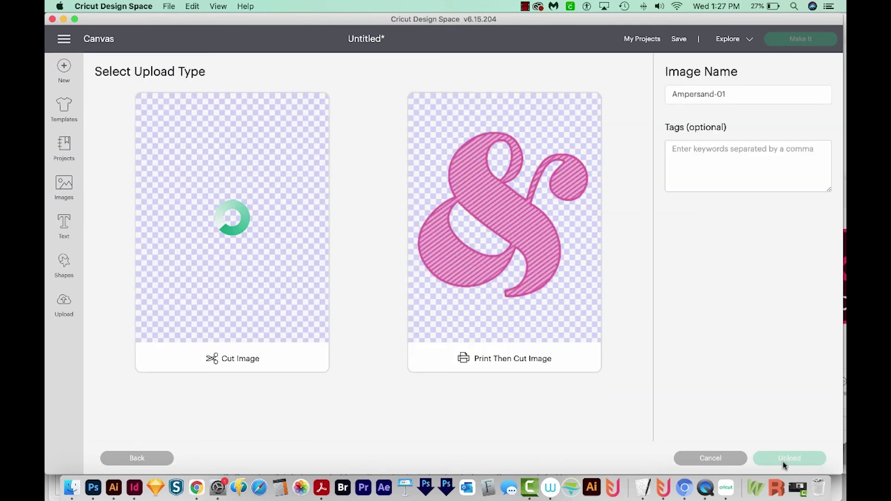
Step: Upload the ampersand as a Print Then Cut image and add it to the canvas
left_click(504, 198)
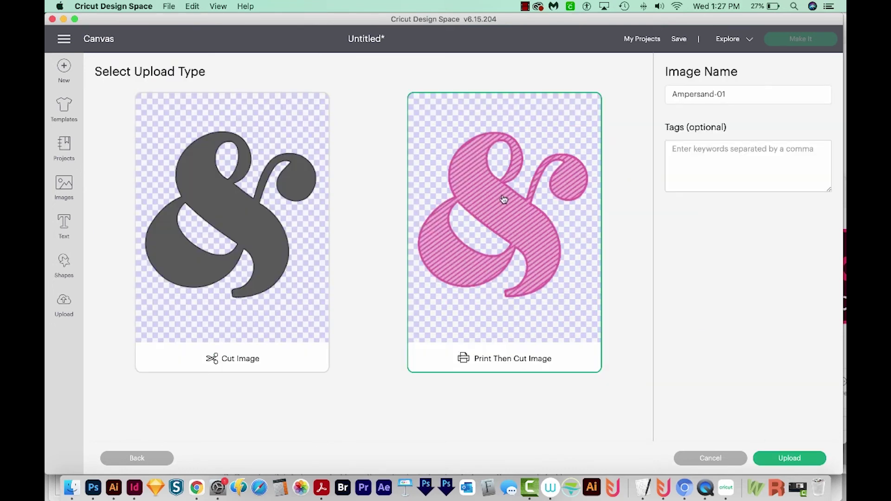
left_click(797, 460)
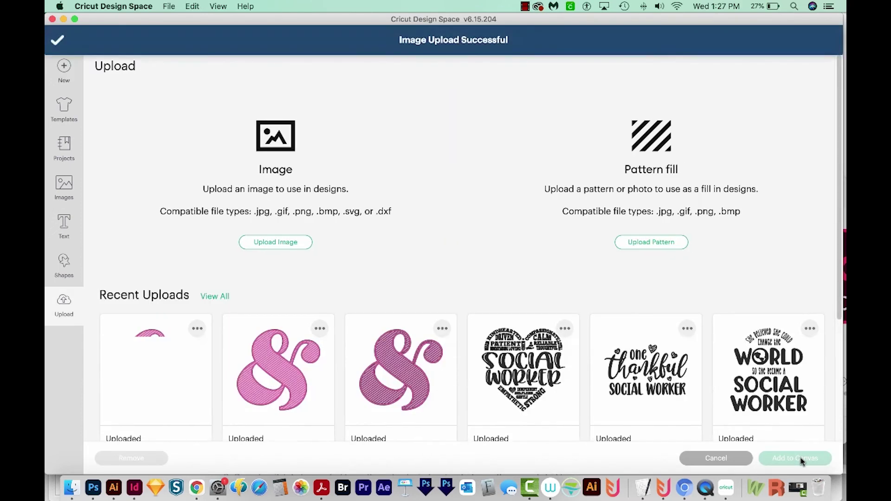
left_click(163, 383)
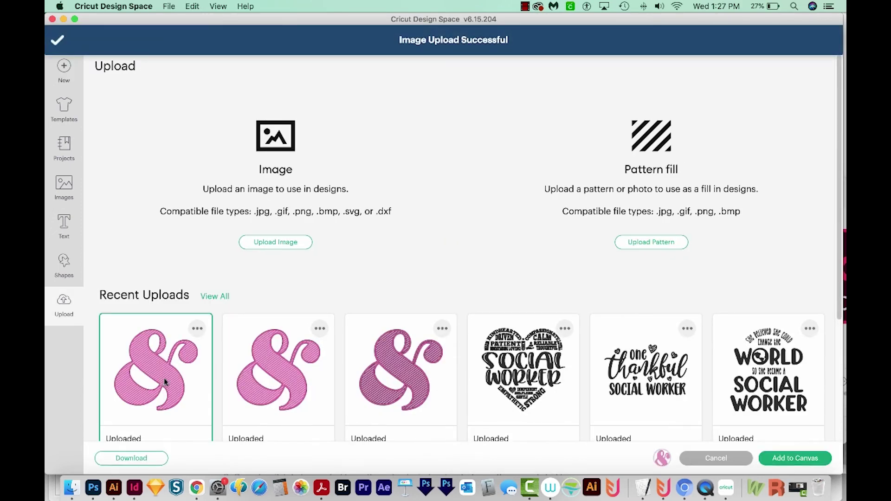
left_click(795, 458)
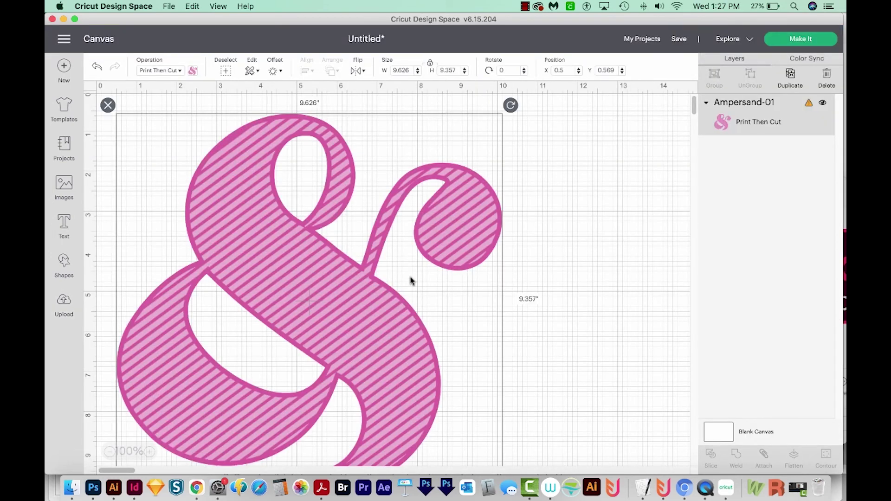
Step: Shrink the ampersand Ampersand-01 to 6.168 × 5.995 in
scroll(410, 280, "down", 3)
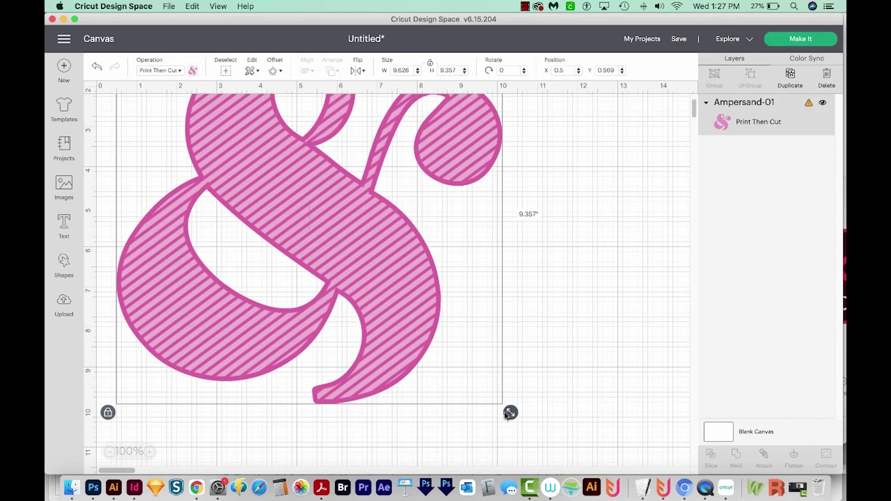
left_click_drag(510, 413, 372, 277)
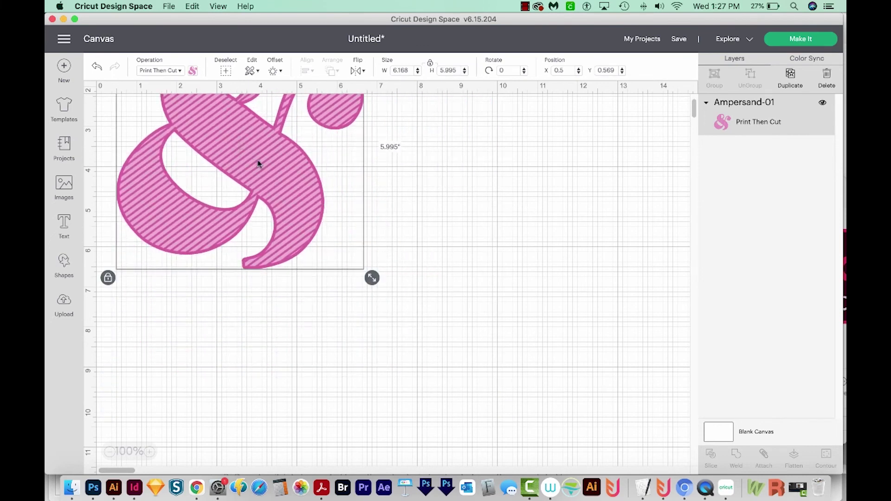
scroll(442, 242, "up", 3)
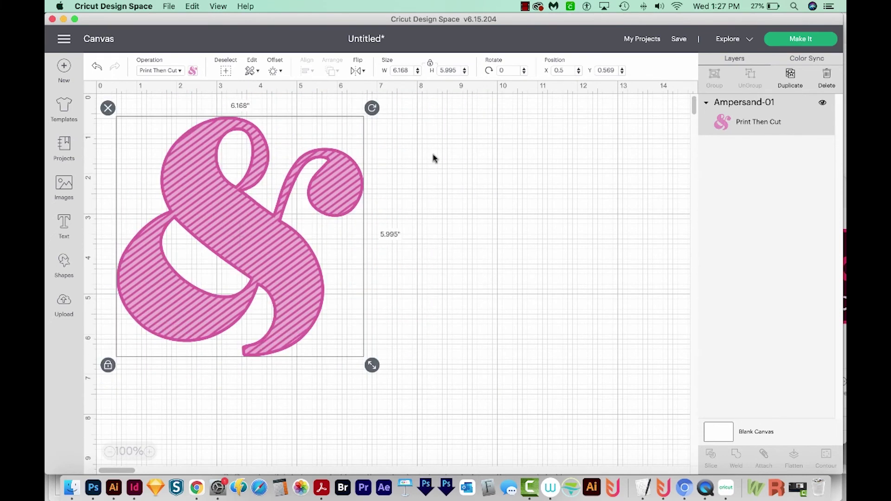
Step: Add an offset outline around the ampersand and set its print colour to white
left_click(276, 73)
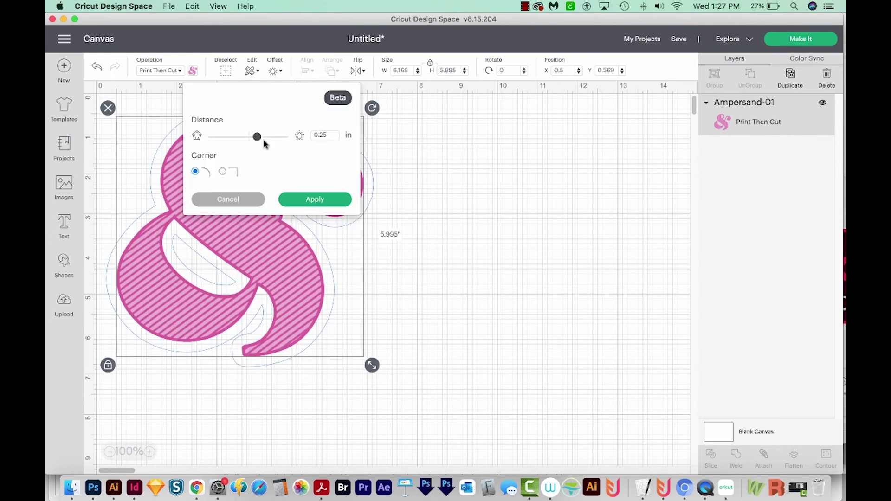
left_click(316, 200)
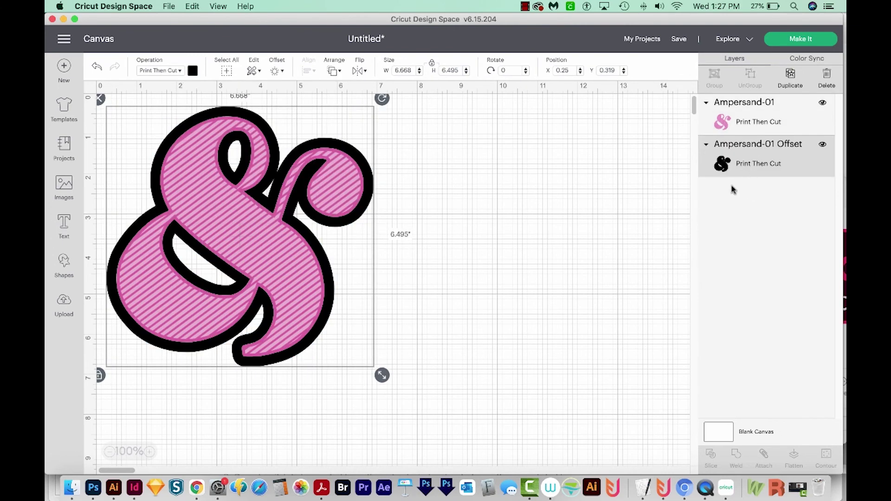
left_click(194, 72)
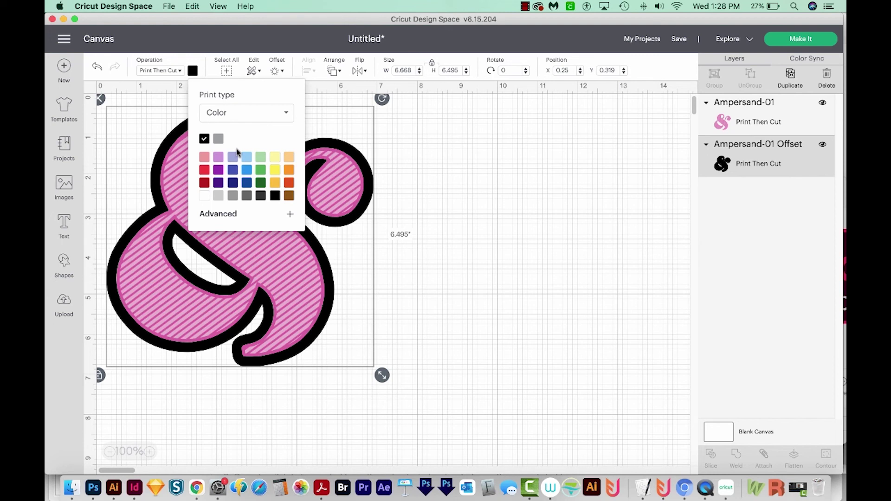
left_click(204, 197)
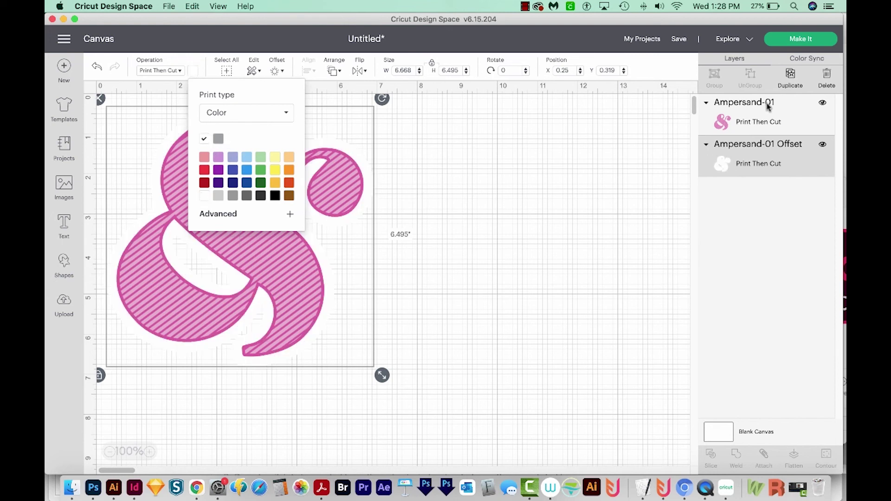
Step: Flatten the ampersand and offset into one 6.668 × 6.495 in layer, then deselect
left_click(761, 125, "shift")
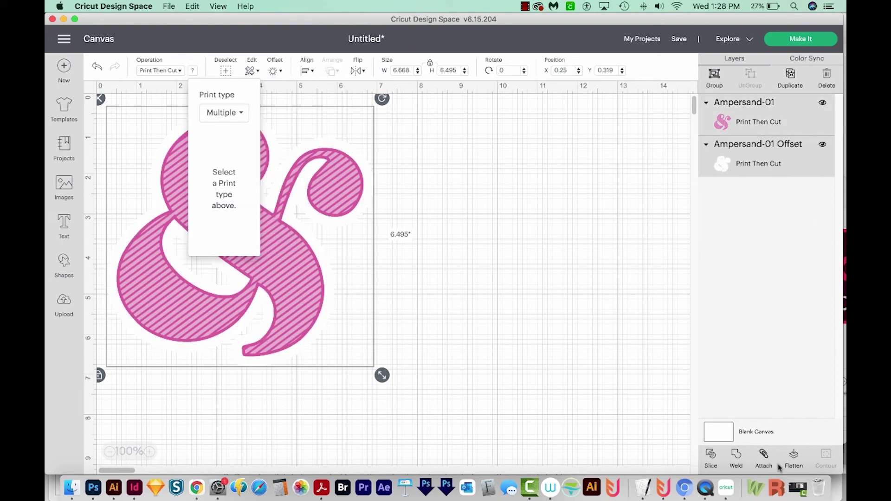
left_click(794, 464)
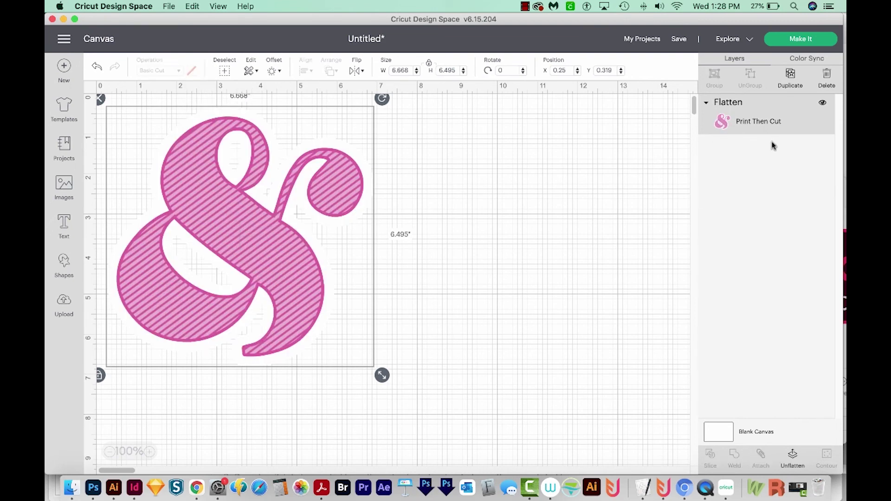
left_click(519, 254)
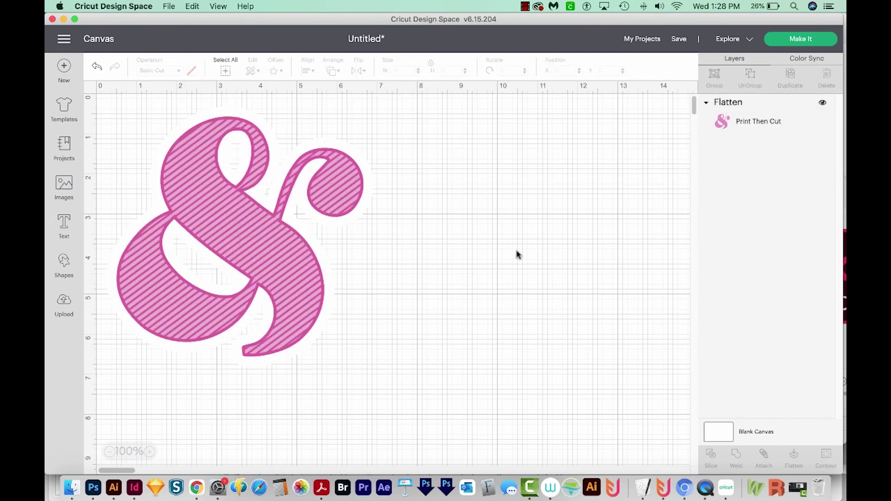